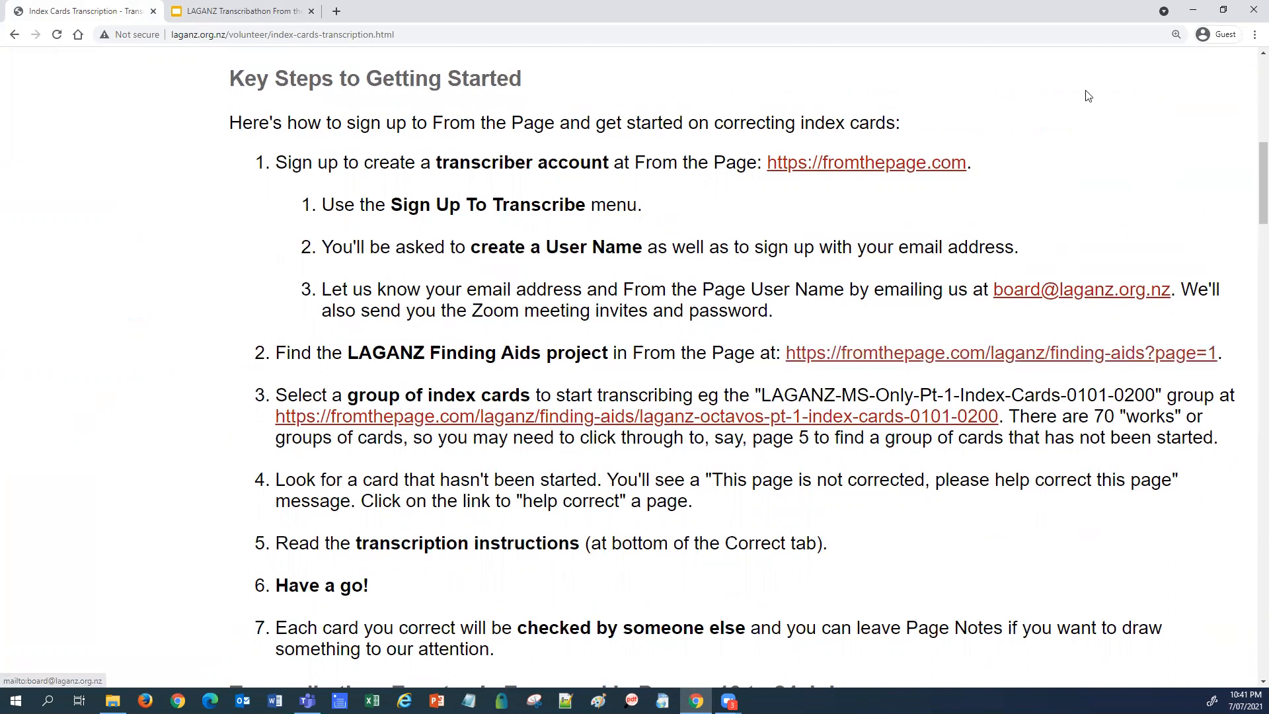
# Step: Open the fromthepage.com link in a new Chrome tab beside the LAGANZ instructions and switch to it
pyautogui.rightClick(851, 169)
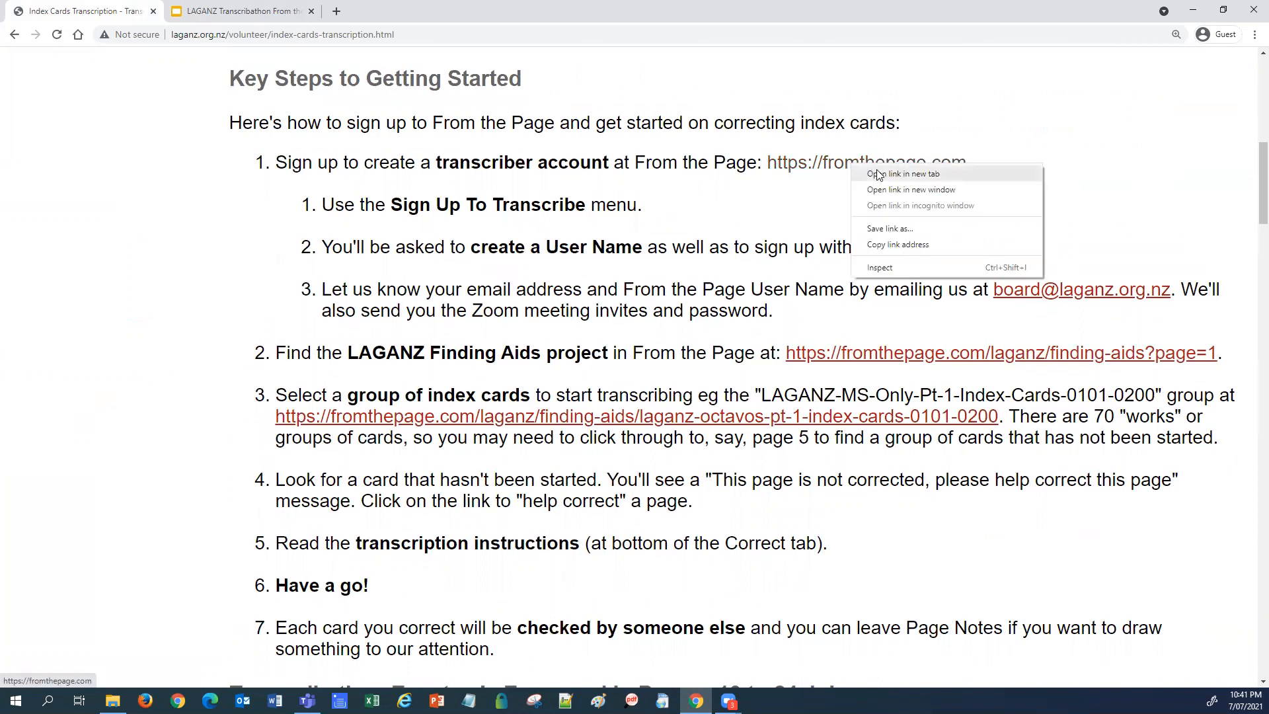
pyautogui.click(879, 175)
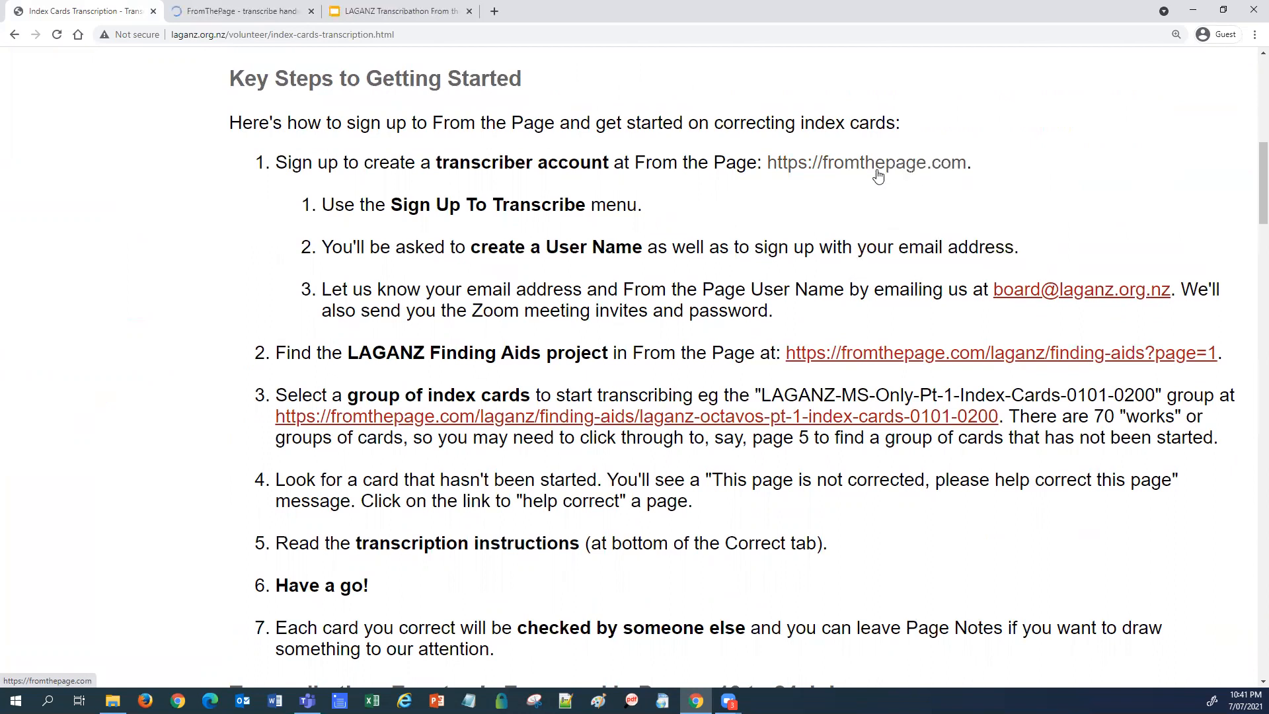
pyautogui.click(261, 18)
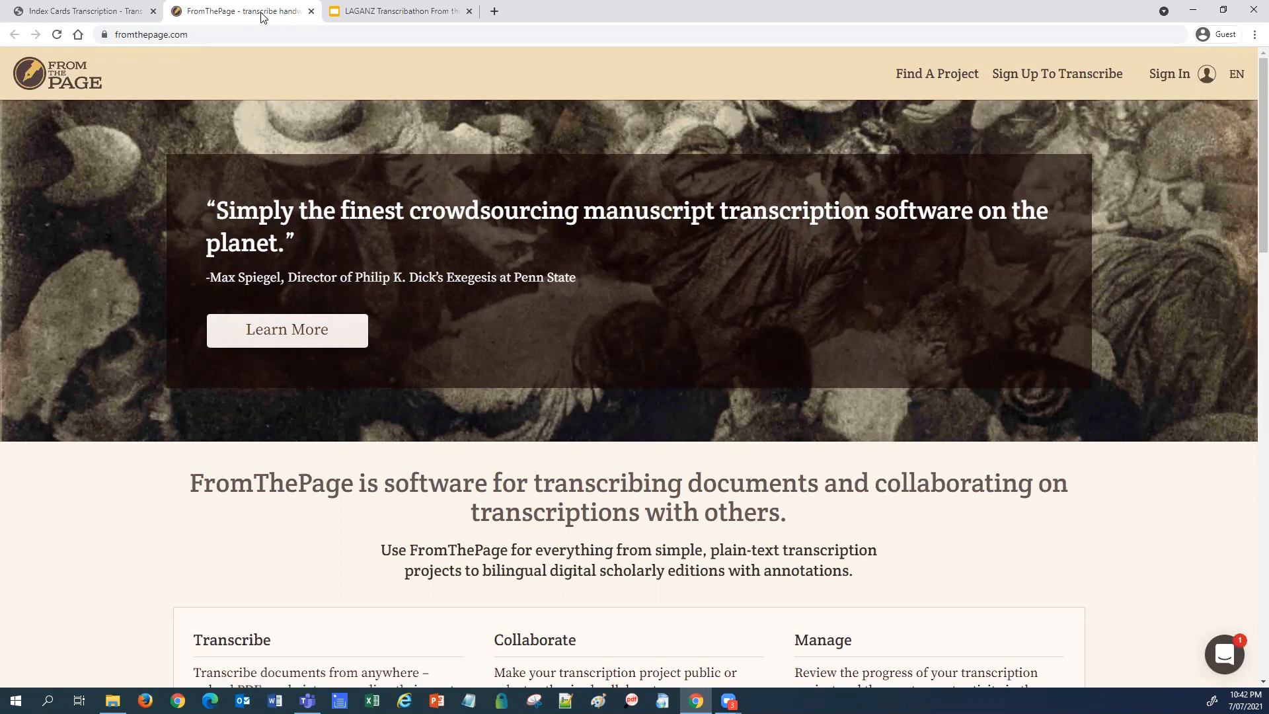
# Step: On the Sign Up To Transcribe form, enter a user name, e-mail address and the account password
pyautogui.click(1073, 78)
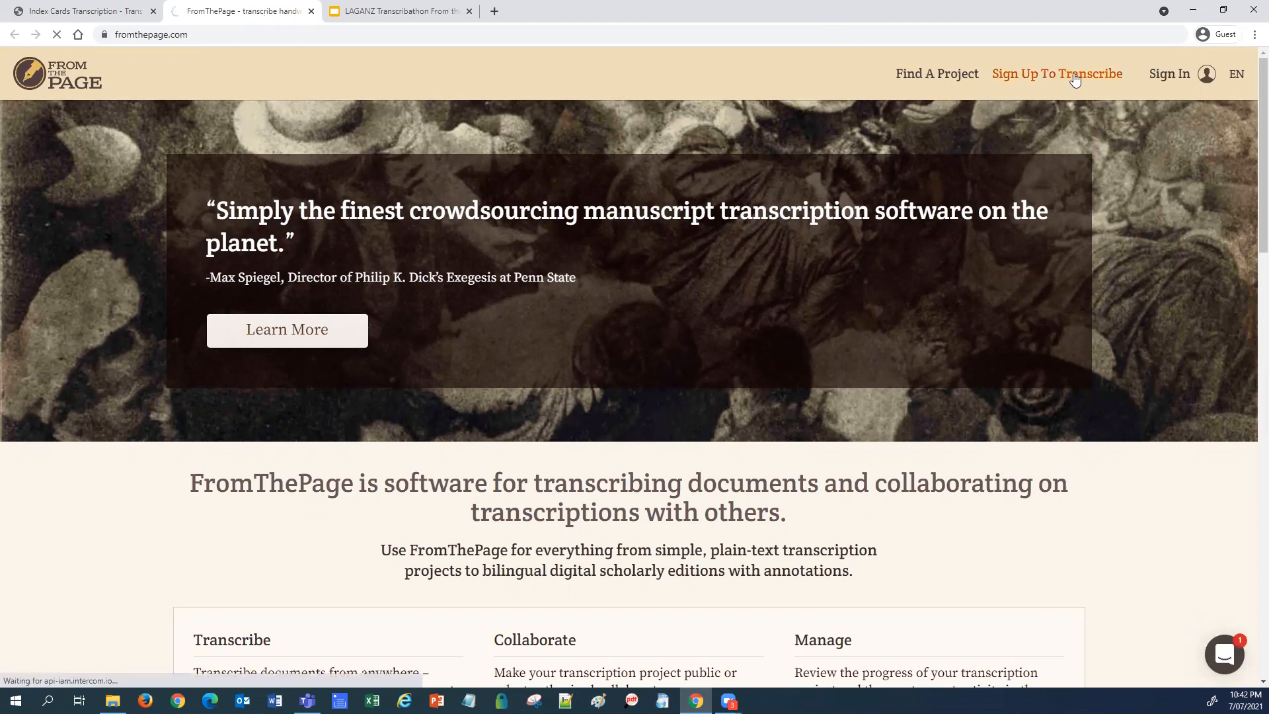
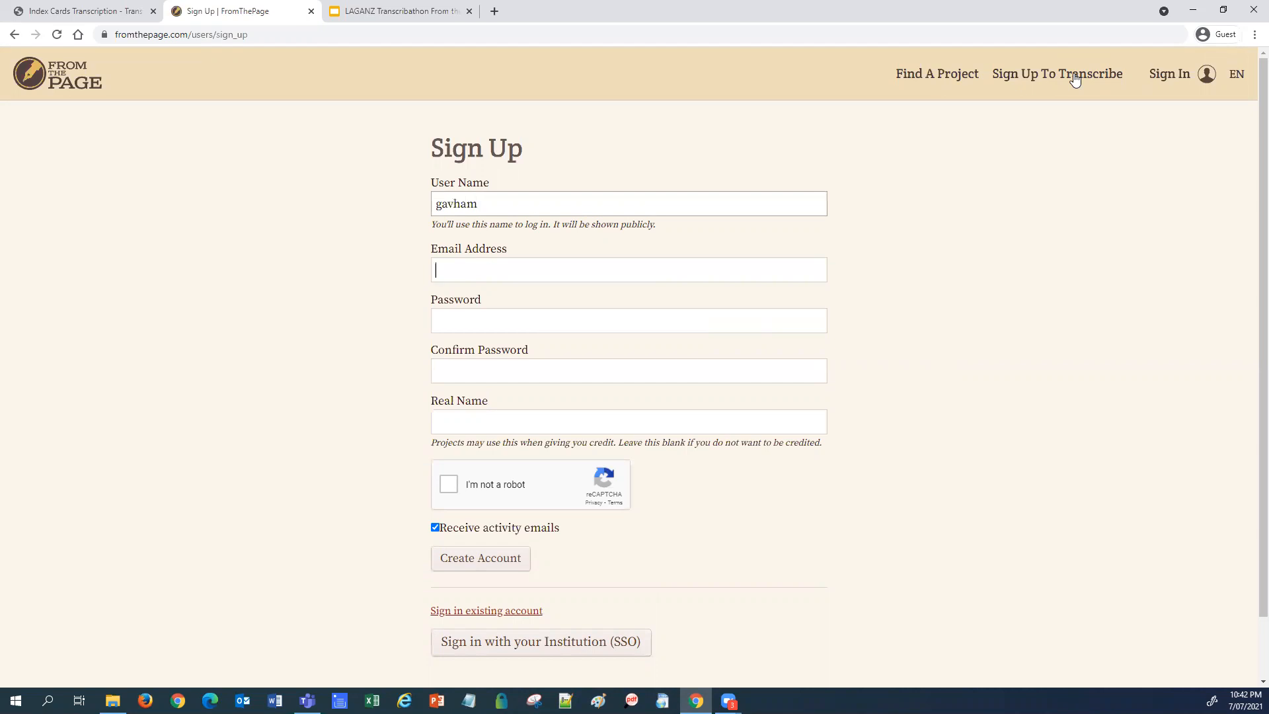
pyautogui.press('Tab')
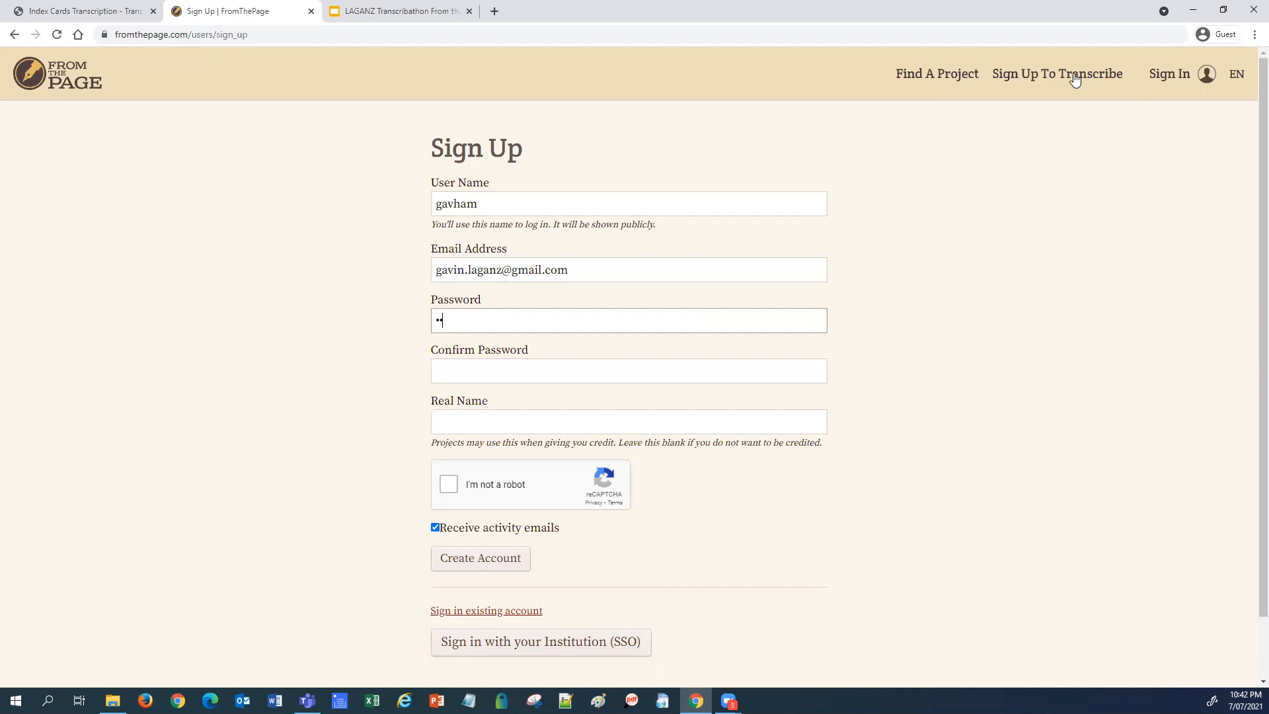
pyautogui.press('Tab')
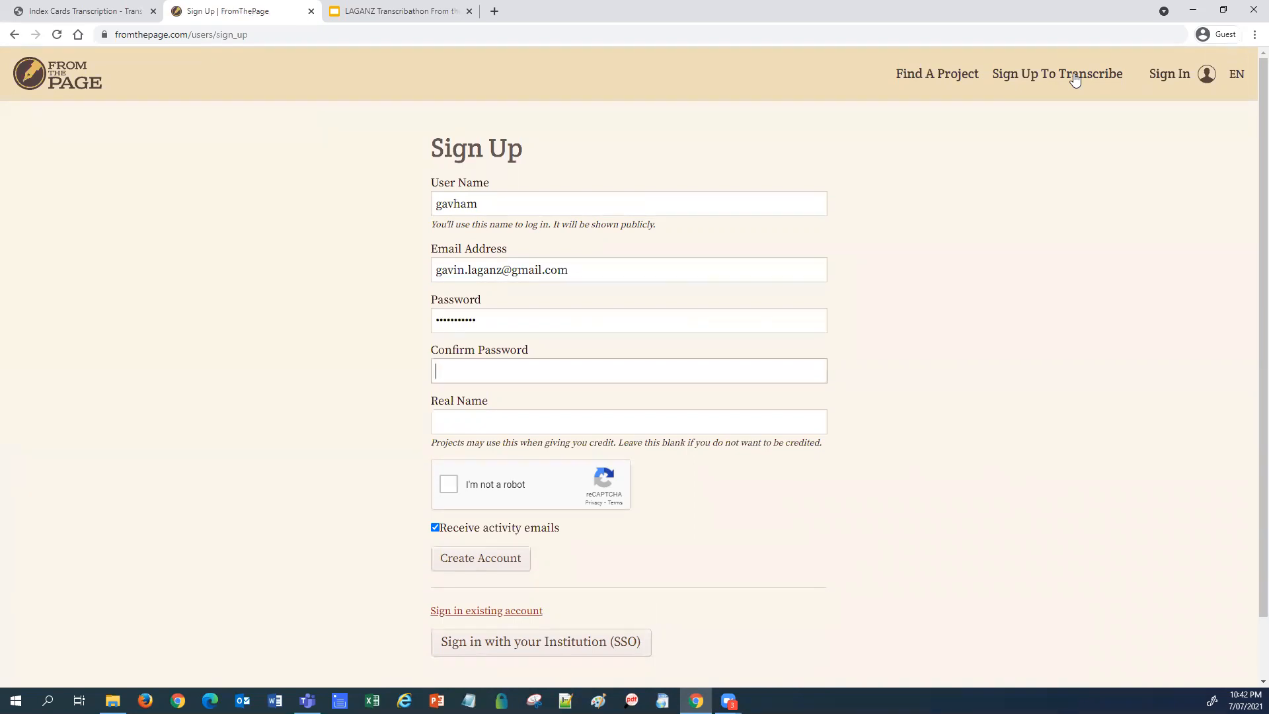
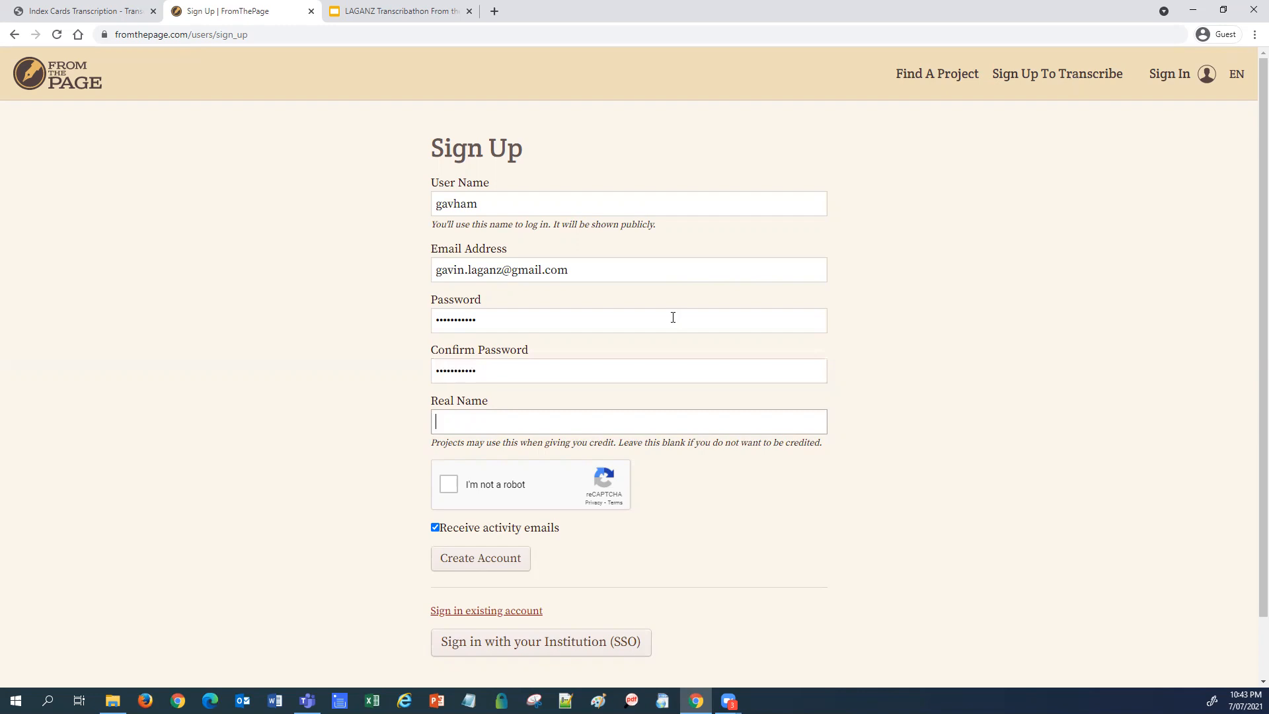
# Step: Pass the 'I'm not a robot' reCAPTCHA check and create the transcriber account
pyautogui.click(449, 485)
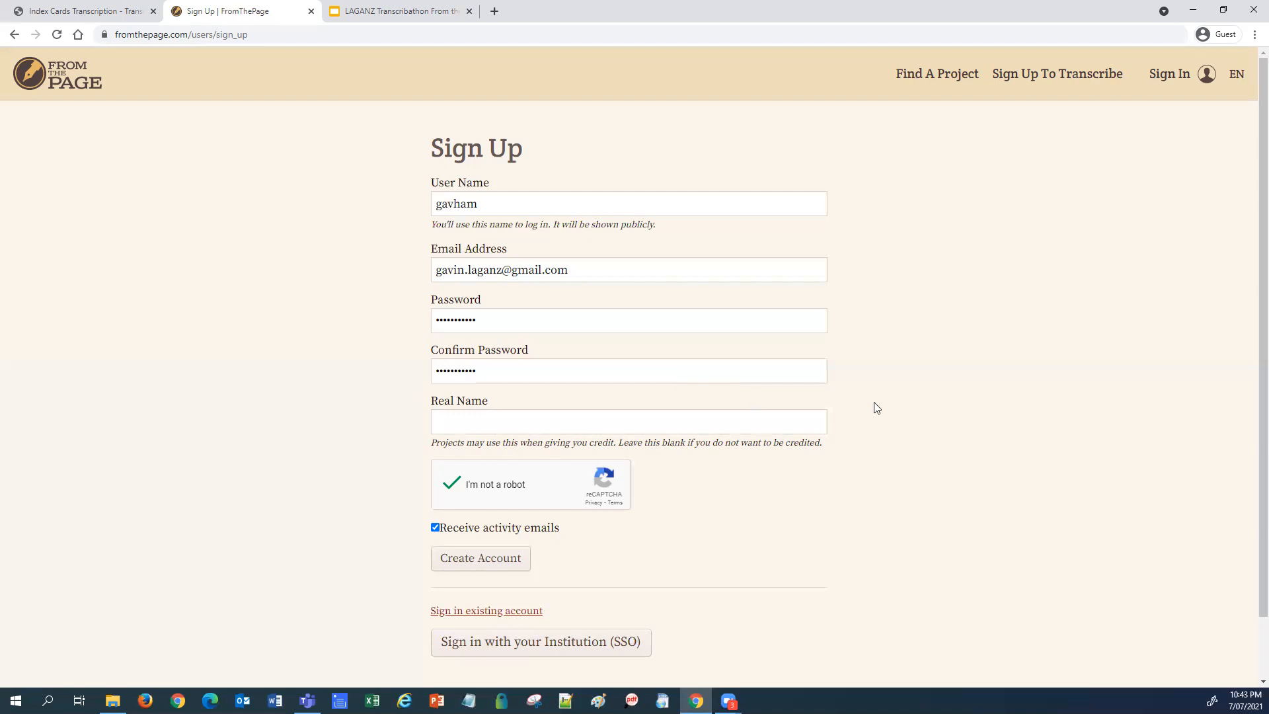
pyautogui.click(489, 562)
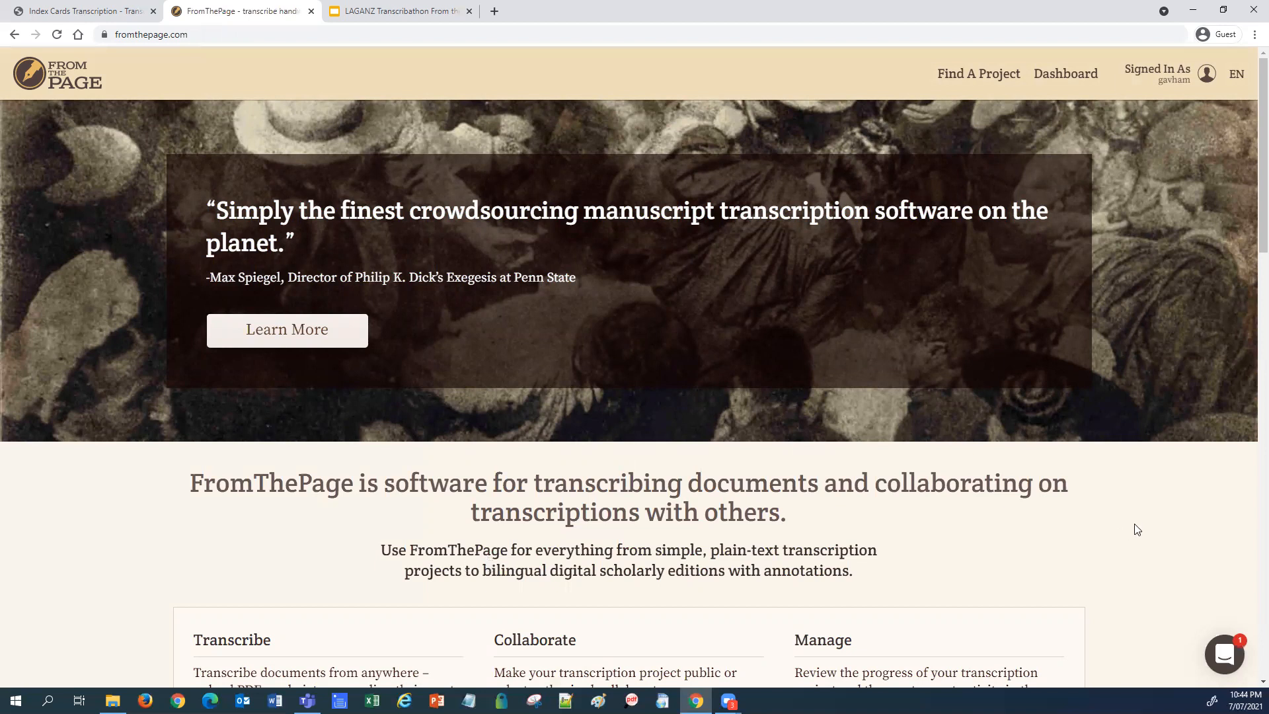
# Step: Look over the signed-in home page, then go to the Find A Project listing
pyautogui.scroll(-6, 1132, 529)
pyautogui.scroll(-8, 1134, 544)
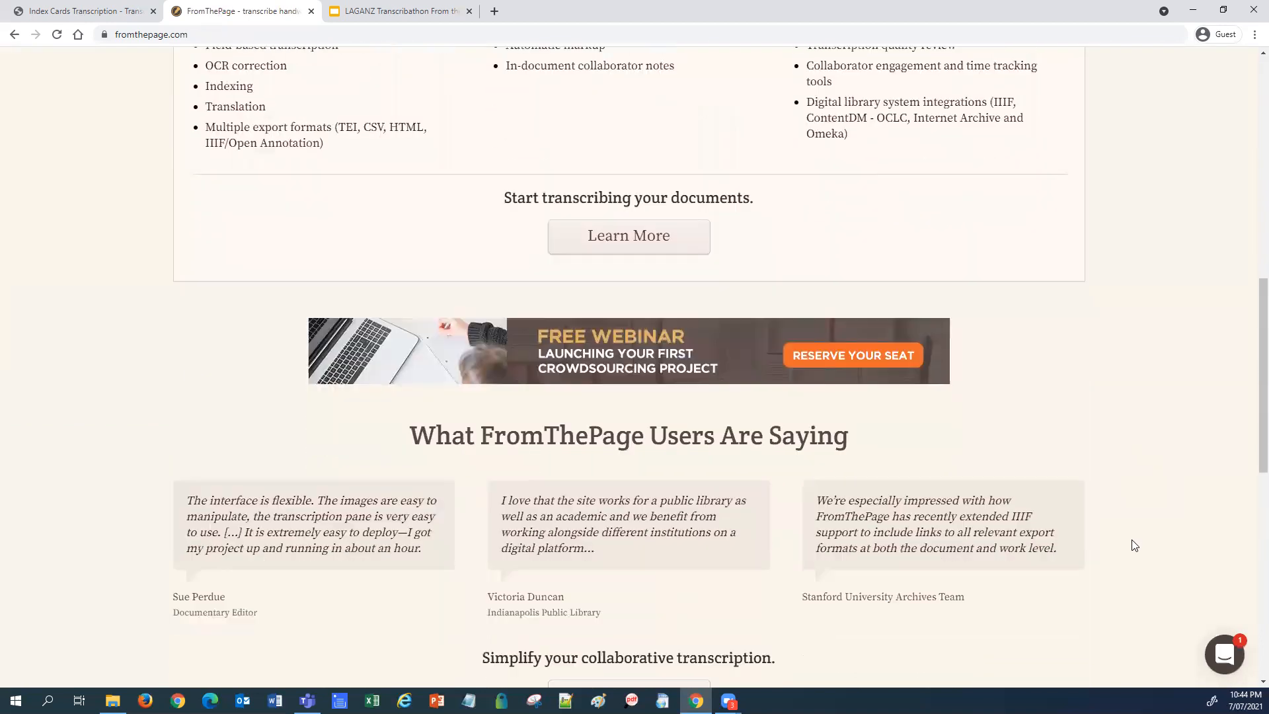
pyautogui.scroll(-3, 1134, 545)
pyautogui.scroll(18, 1134, 544)
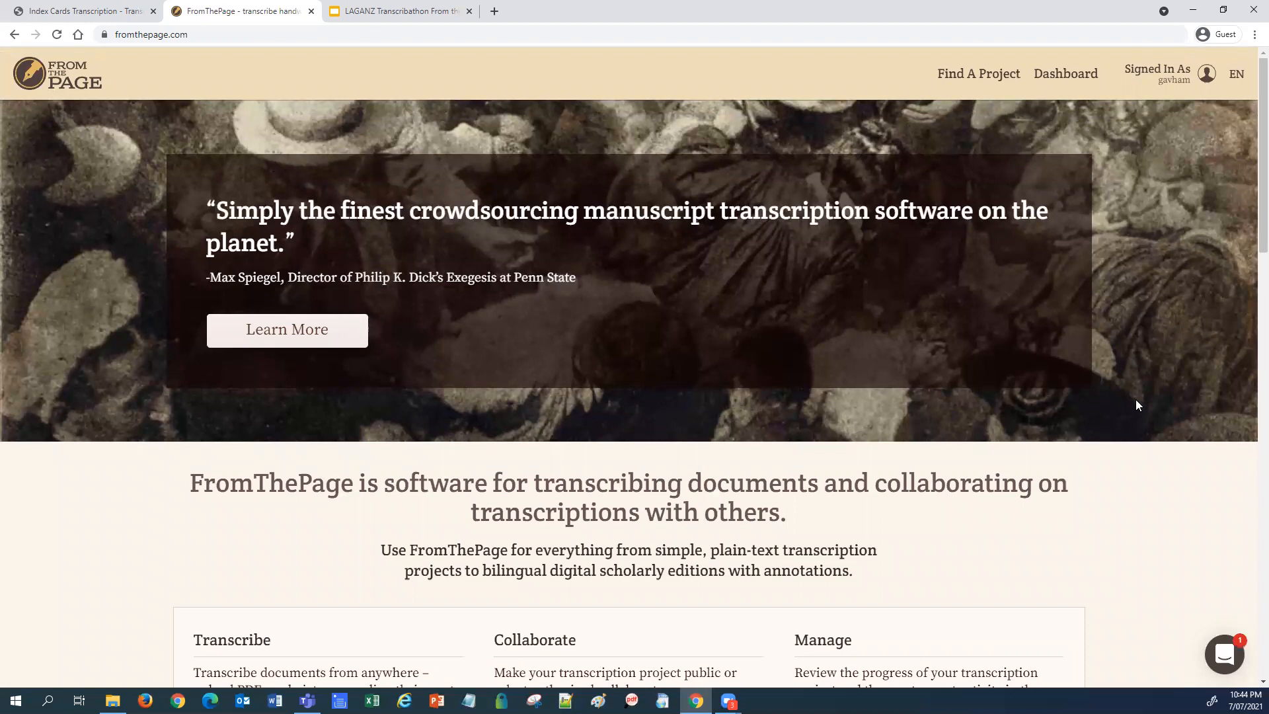
pyautogui.click(986, 79)
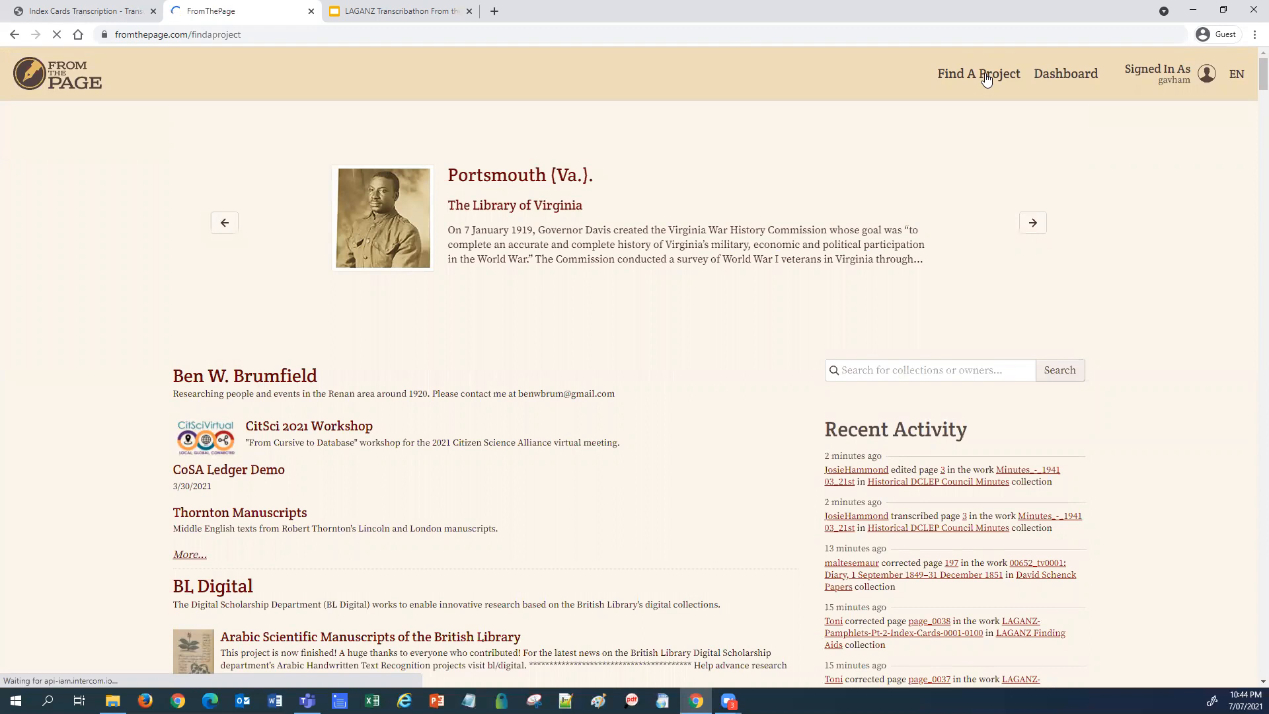
# Step: Search the collections for 'laganz'
pyautogui.scroll(-1, 952, 278)
pyautogui.click(916, 301)
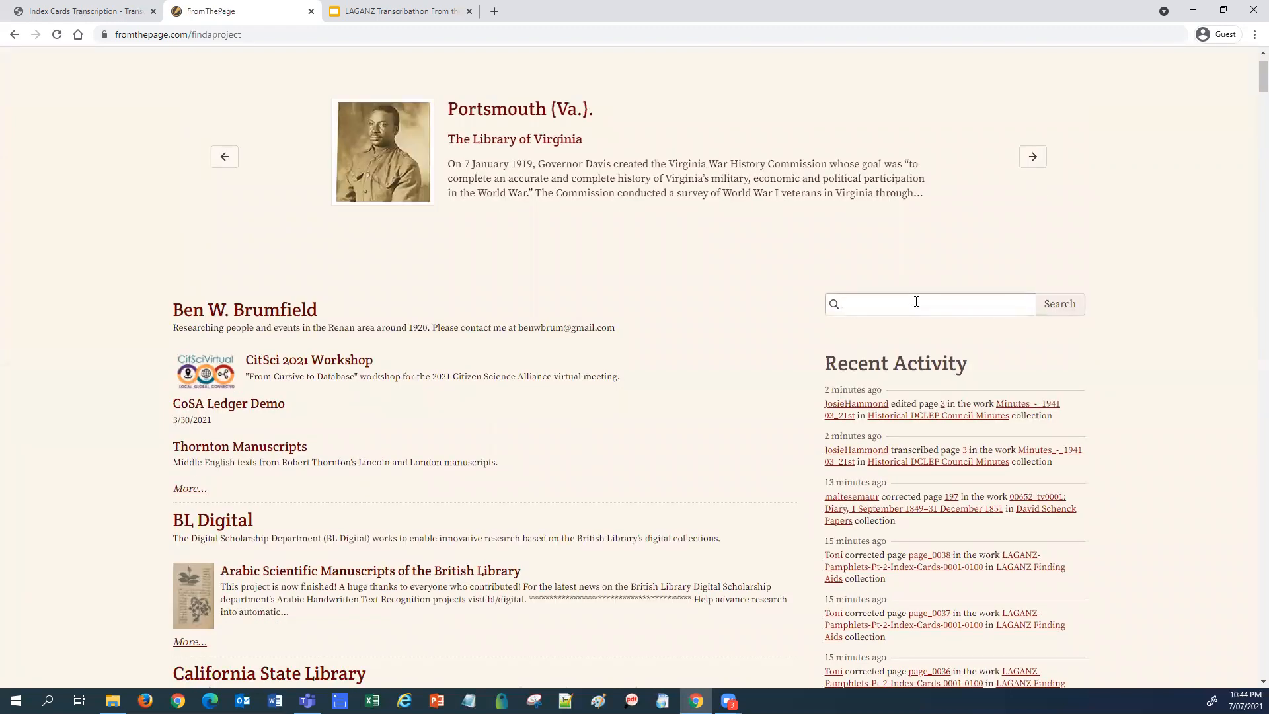
pyautogui.write('laganz')
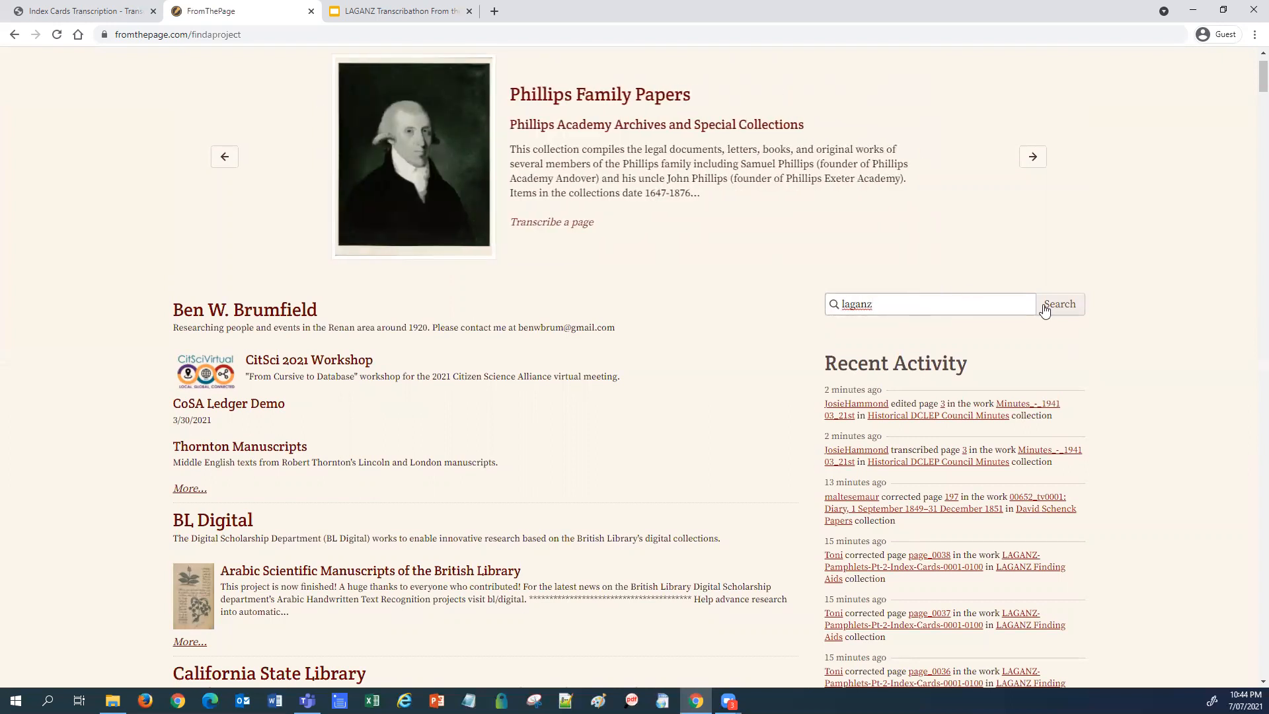
pyautogui.click(1069, 308)
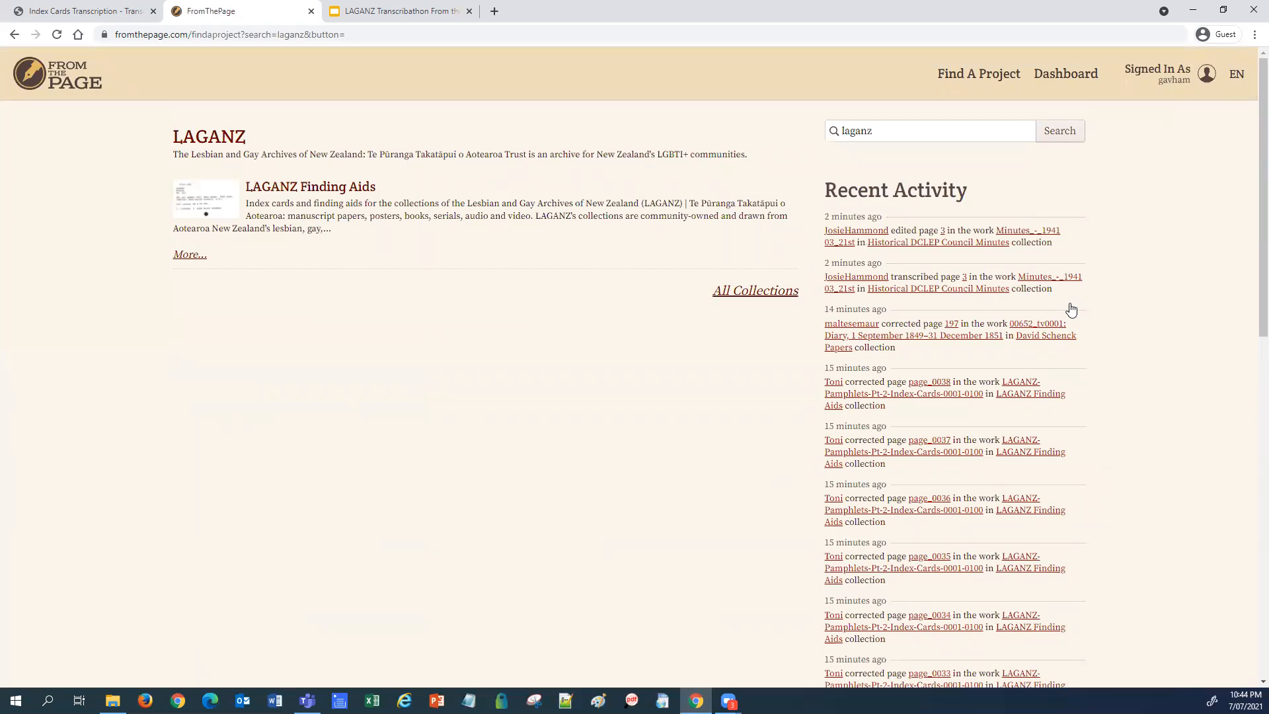
# Step: Open the LAGANZ Finding Aids project and scroll down to its works pagination
pyautogui.click(363, 192)
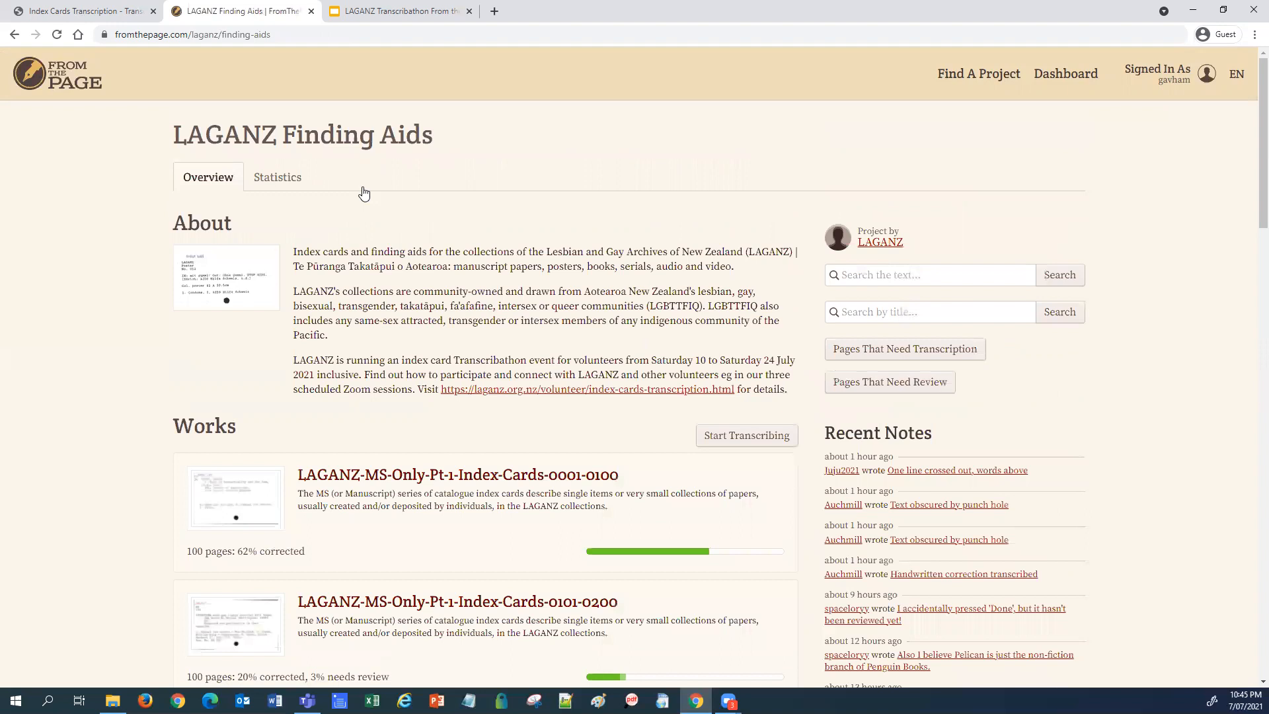
pyautogui.scroll(-3, 384, 231)
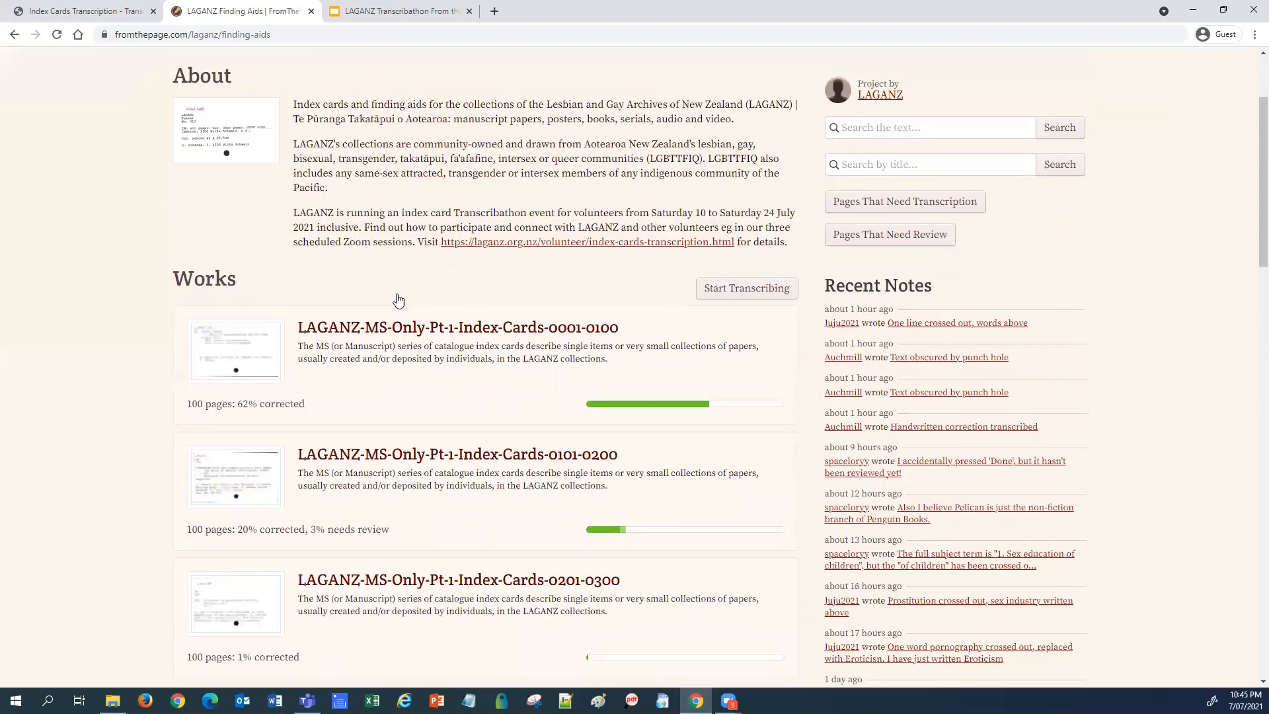
pyautogui.scroll(-1, 344, 271)
pyautogui.scroll(-1, 149, 315)
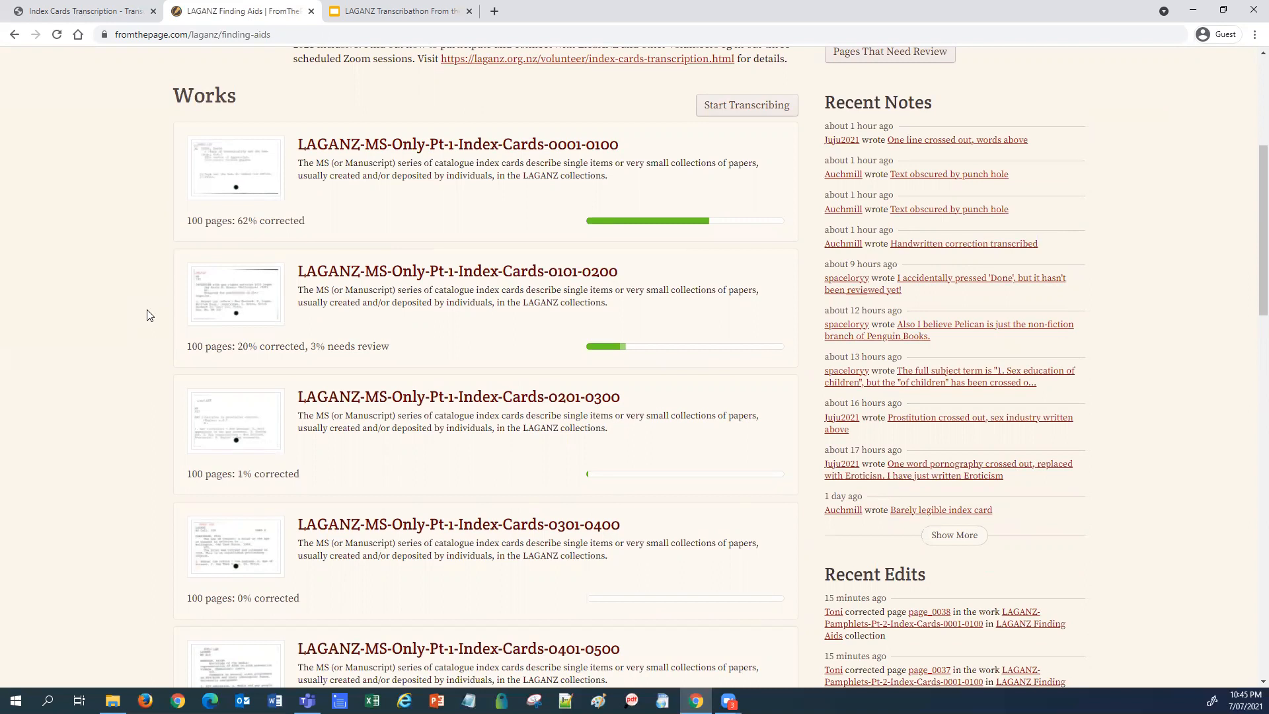
pyautogui.scroll(5, 156, 307)
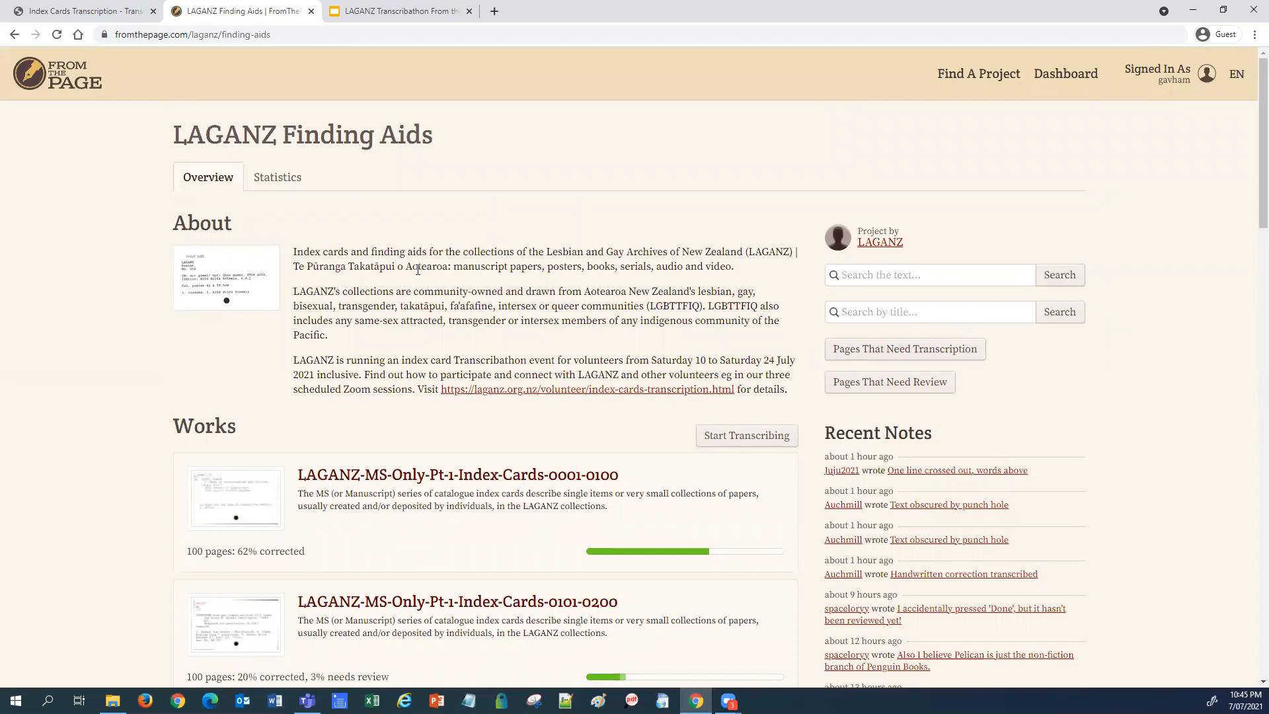
pyautogui.scroll(-1, 446, 284)
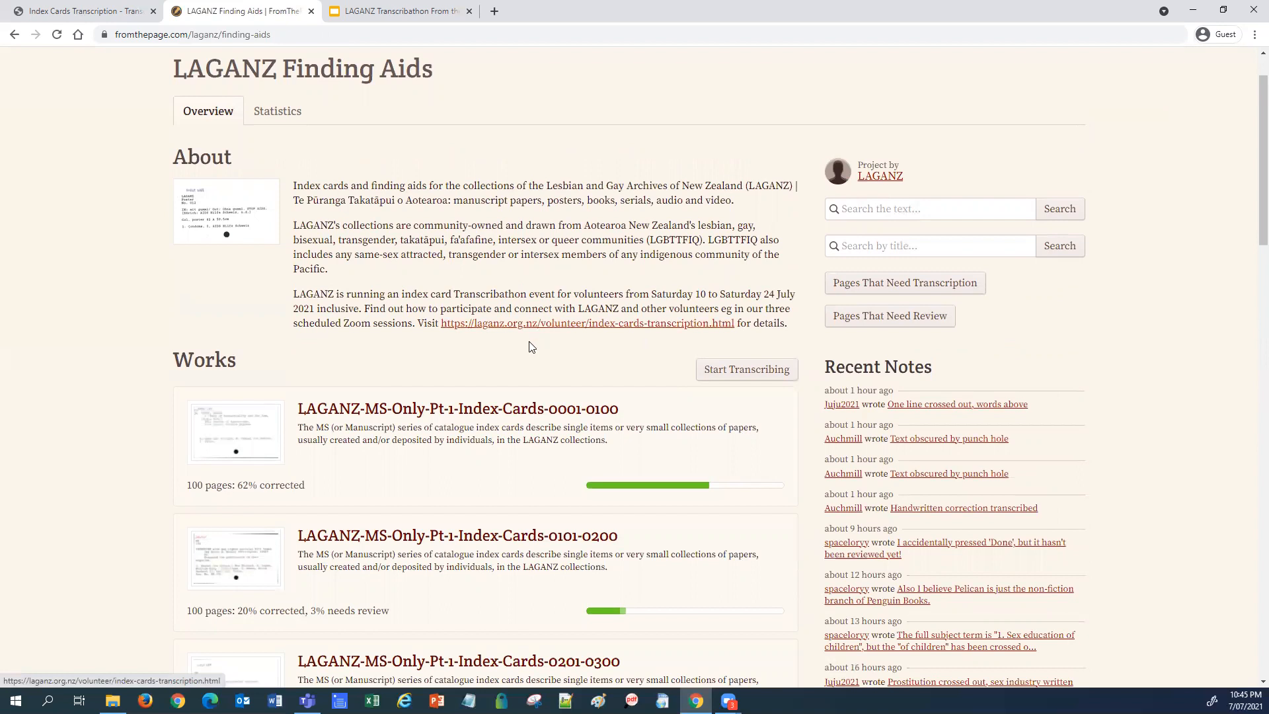
pyautogui.scroll(-3, 433, 348)
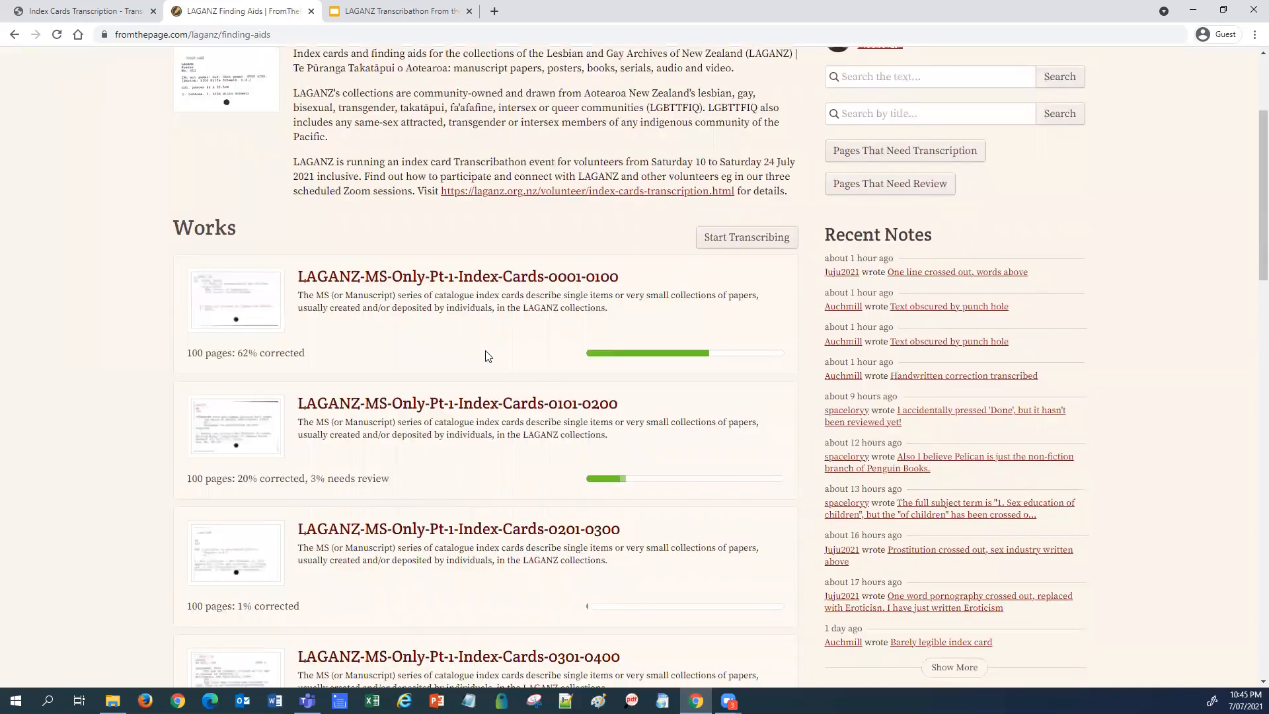
pyautogui.scroll(-5, 607, 360)
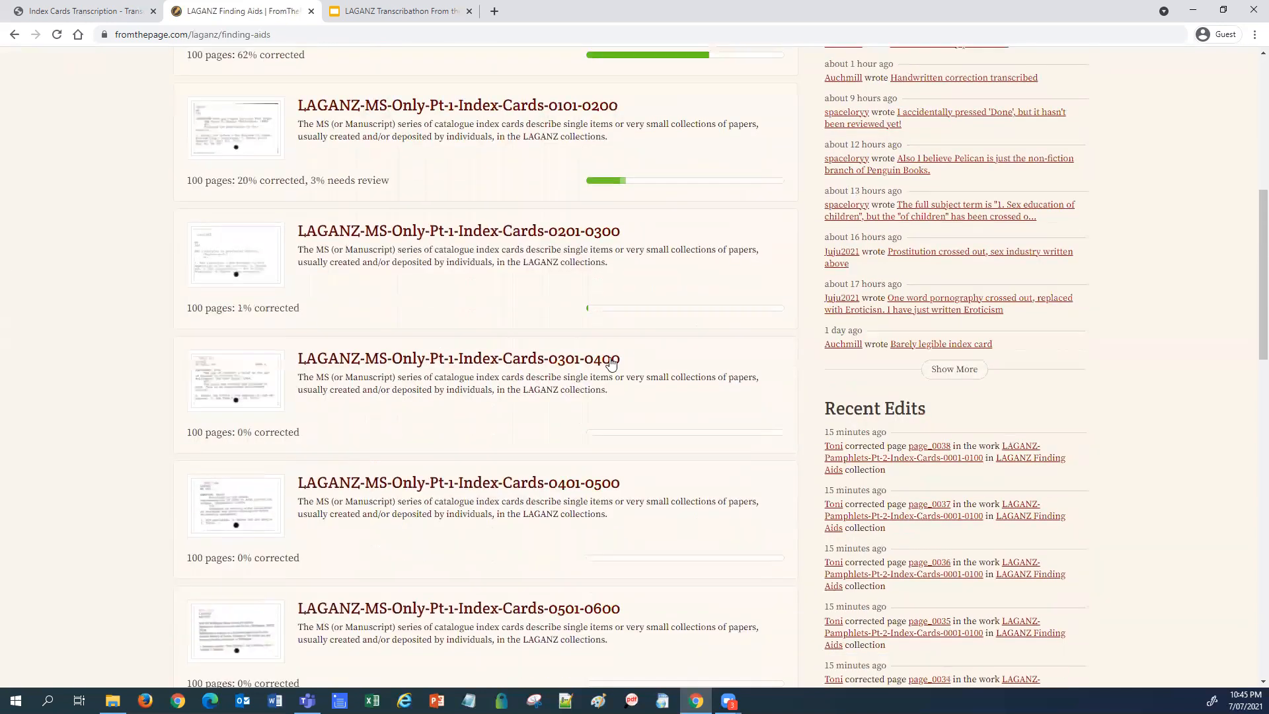
pyautogui.scroll(-2, 619, 363)
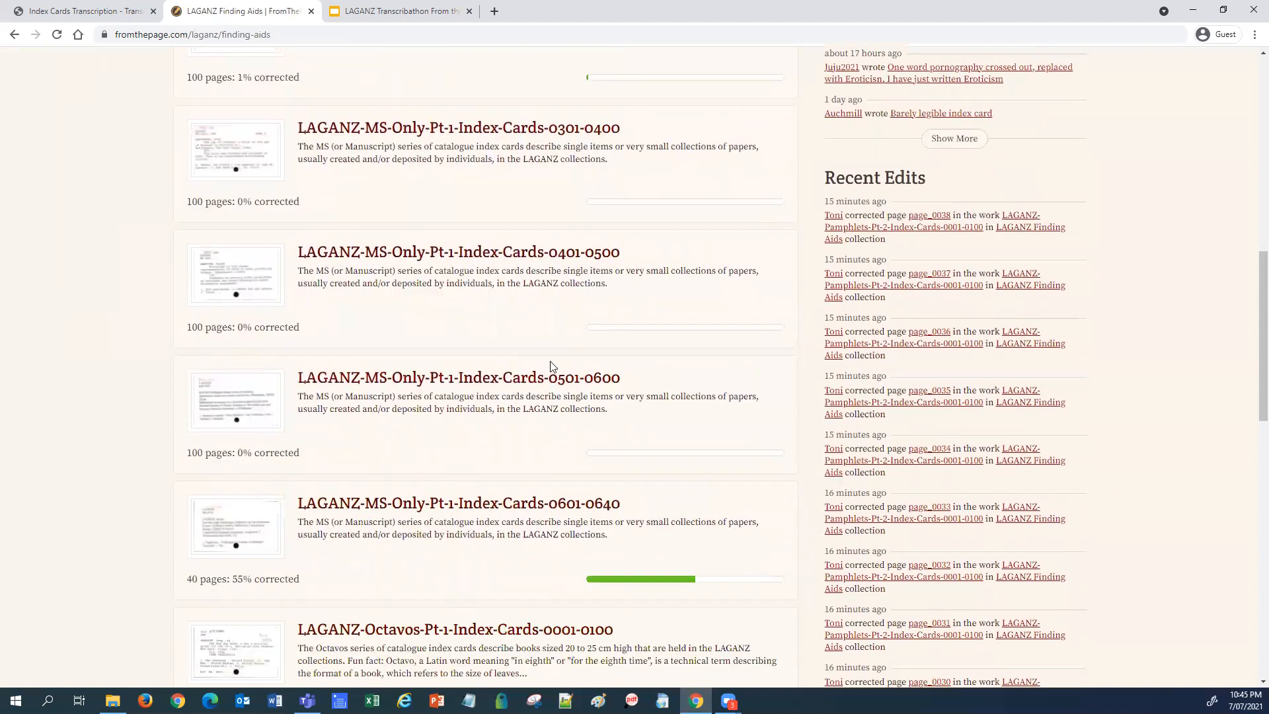
pyautogui.scroll(-1, 618, 360)
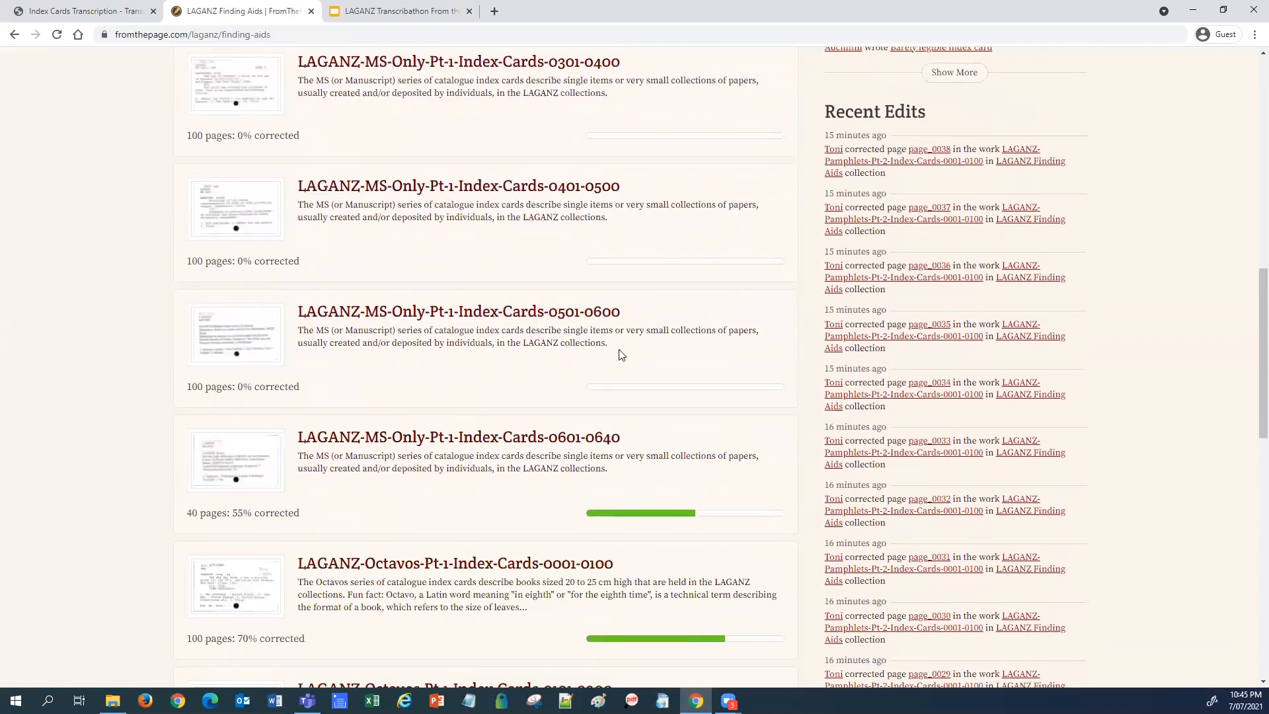
pyautogui.scroll(-3, 462, 304)
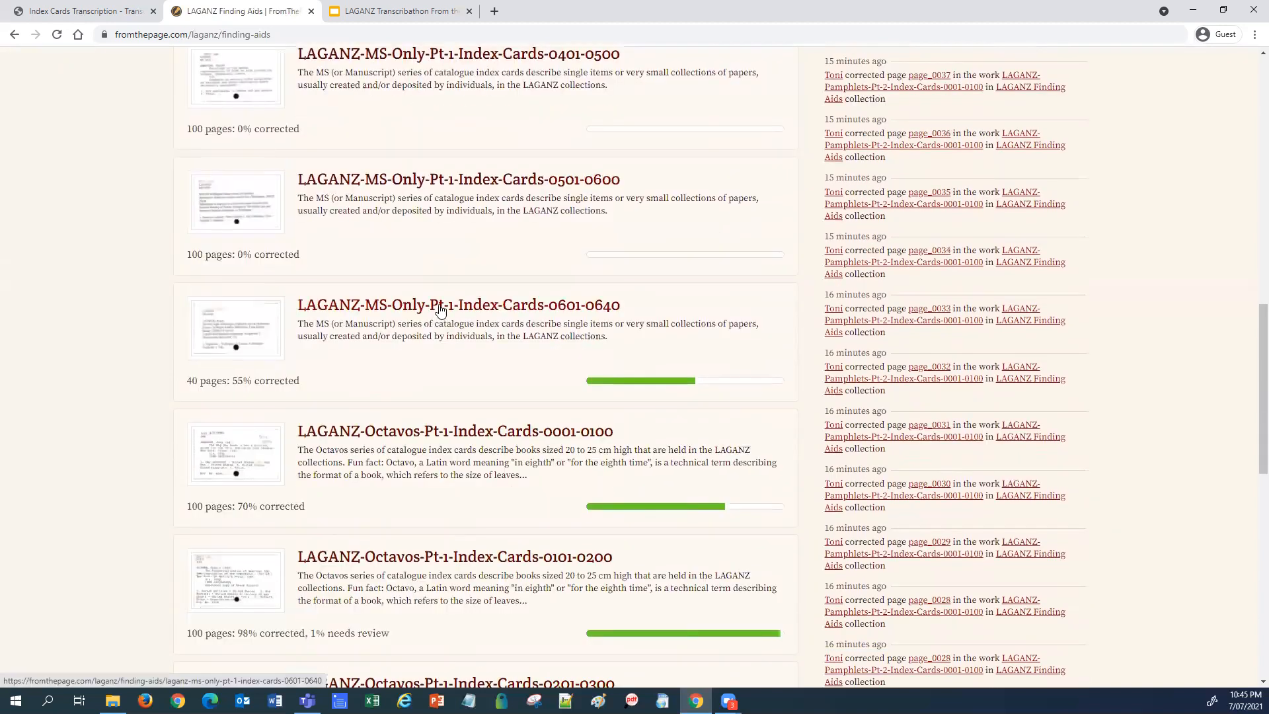
pyautogui.scroll(-4, 480, 325)
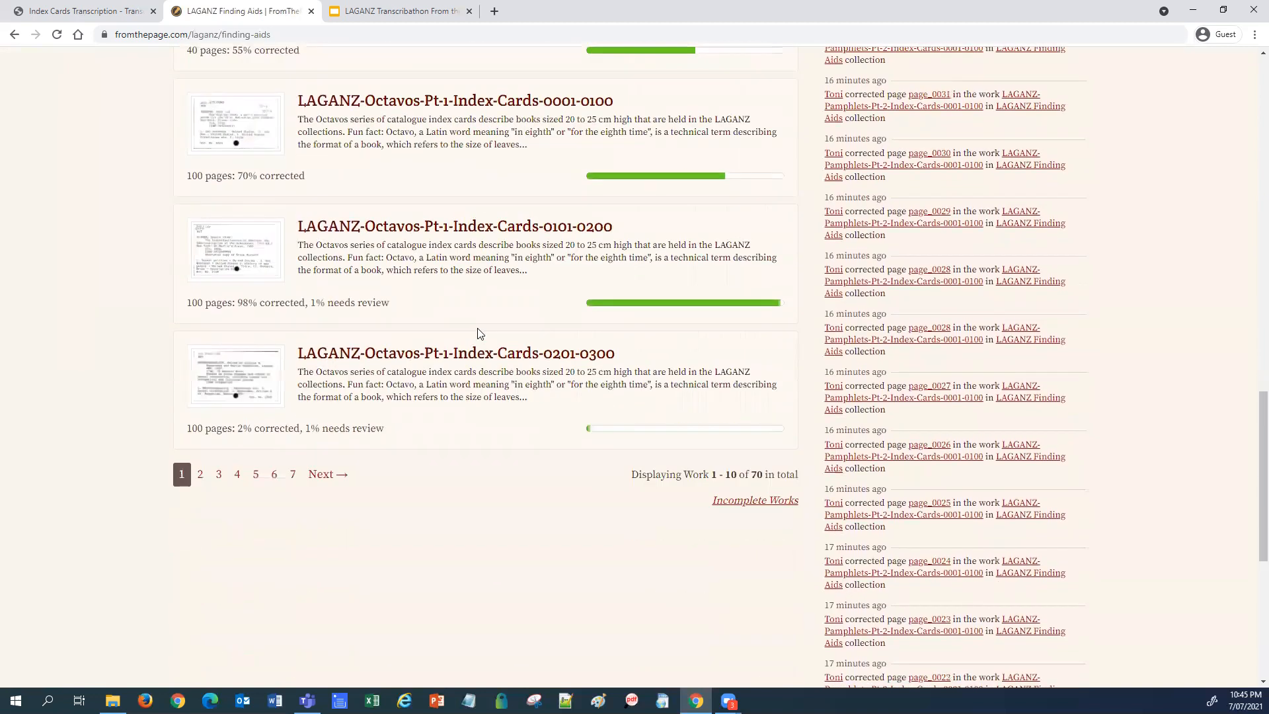
# Step: Page through the works list to page 6, then to page 3
pyautogui.click(273, 475)
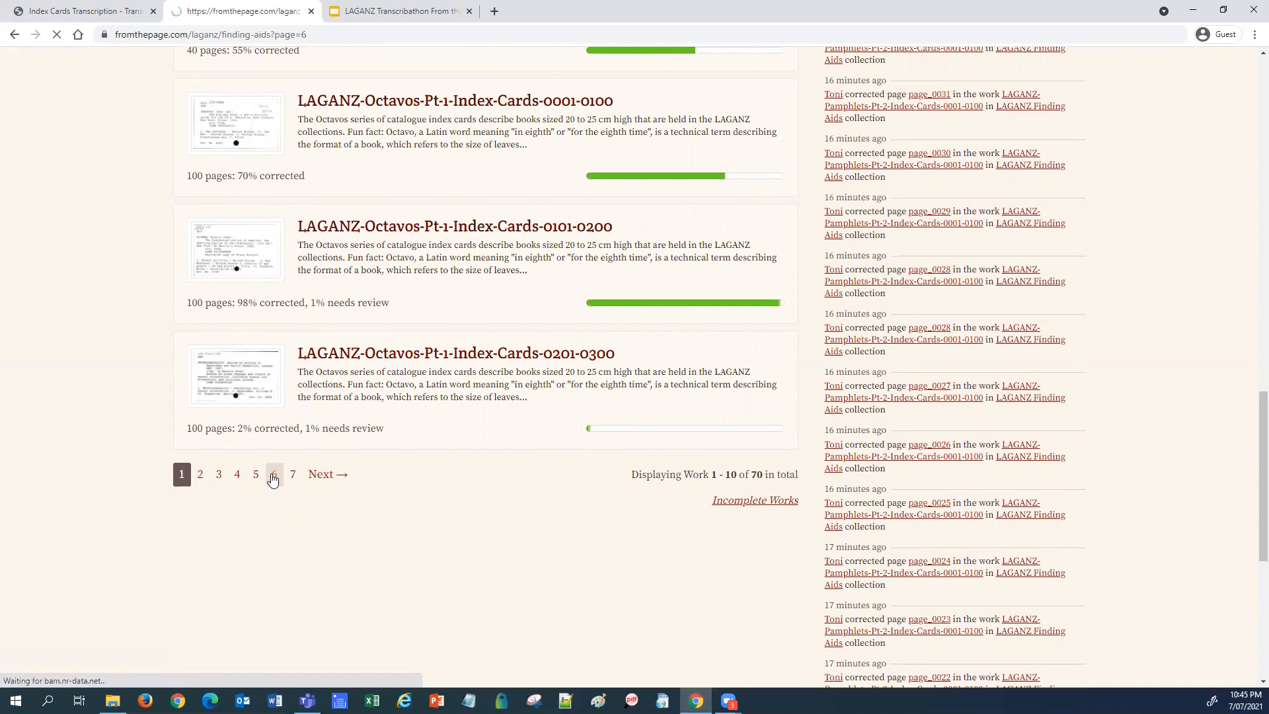
pyautogui.scroll(-8, 374, 534)
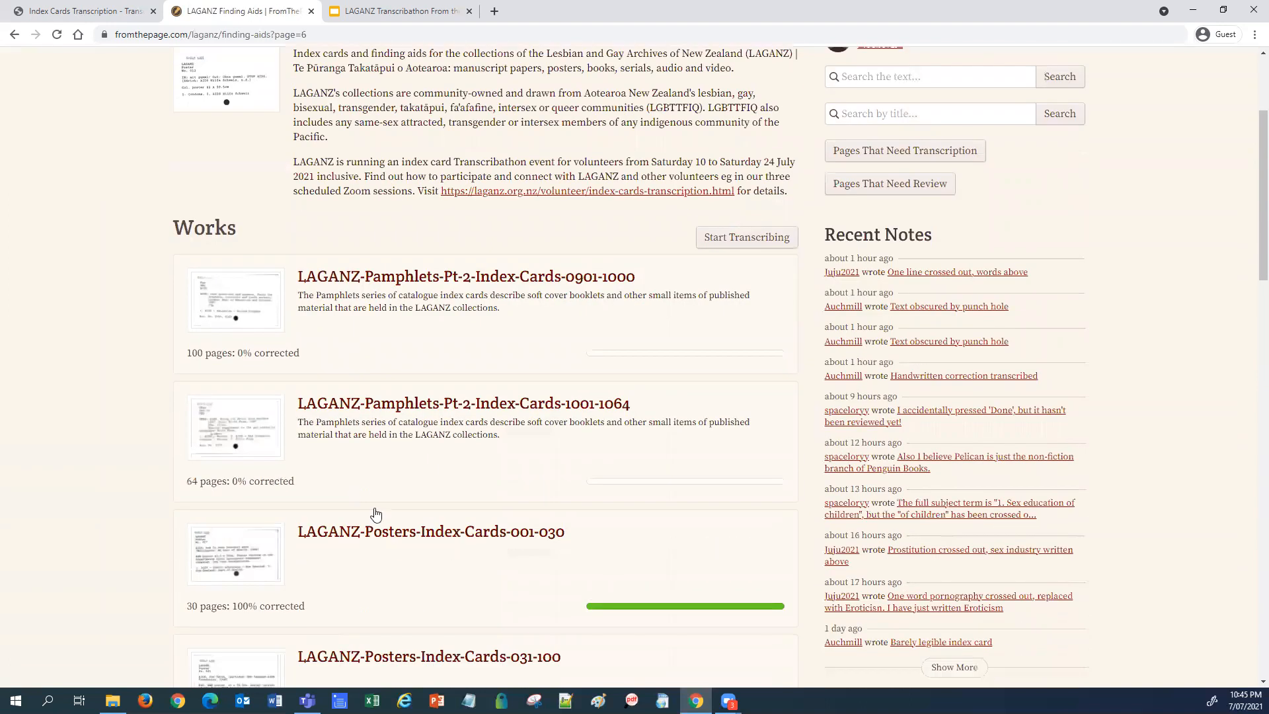
pyautogui.scroll(-10, 460, 474)
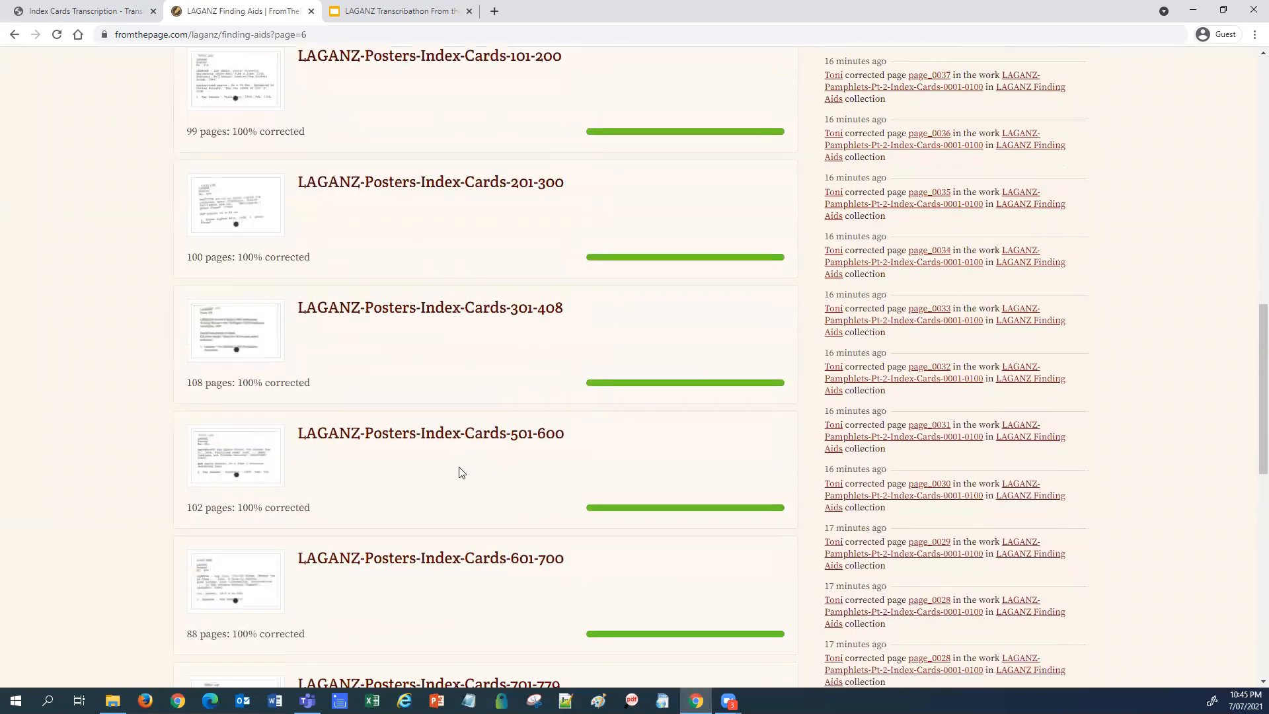
pyautogui.scroll(-2, 455, 470)
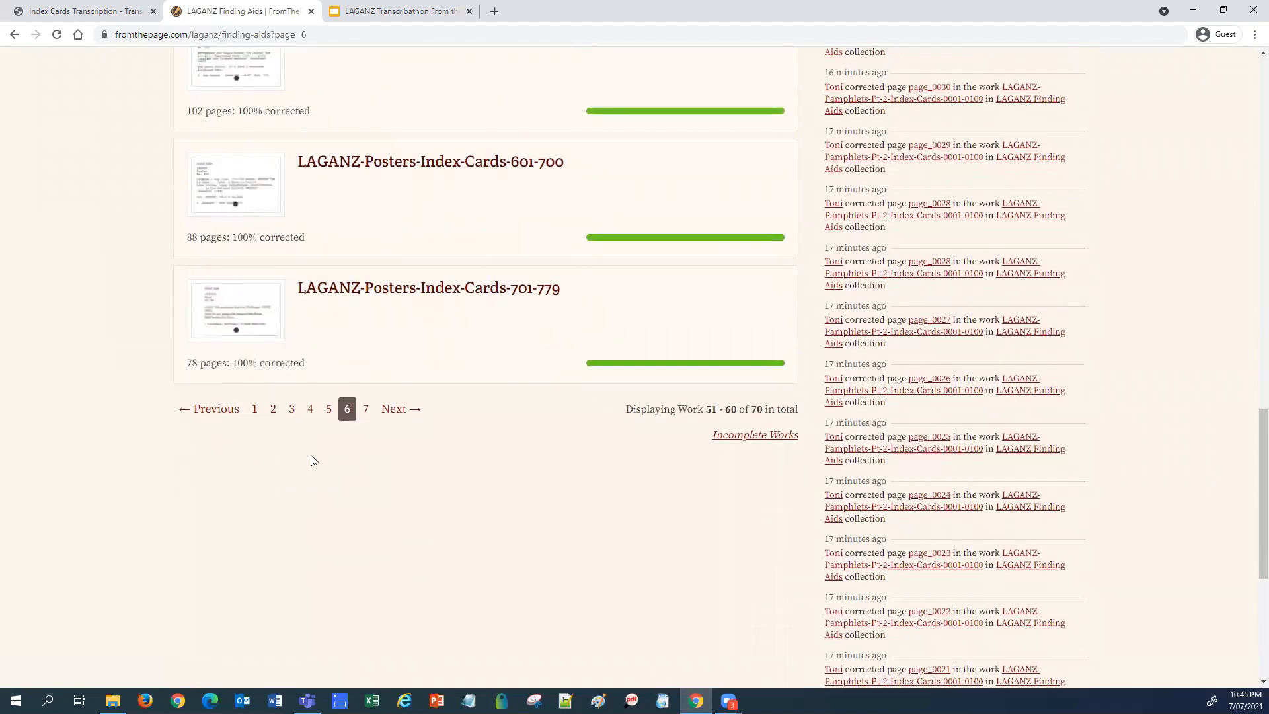
pyautogui.click(292, 414)
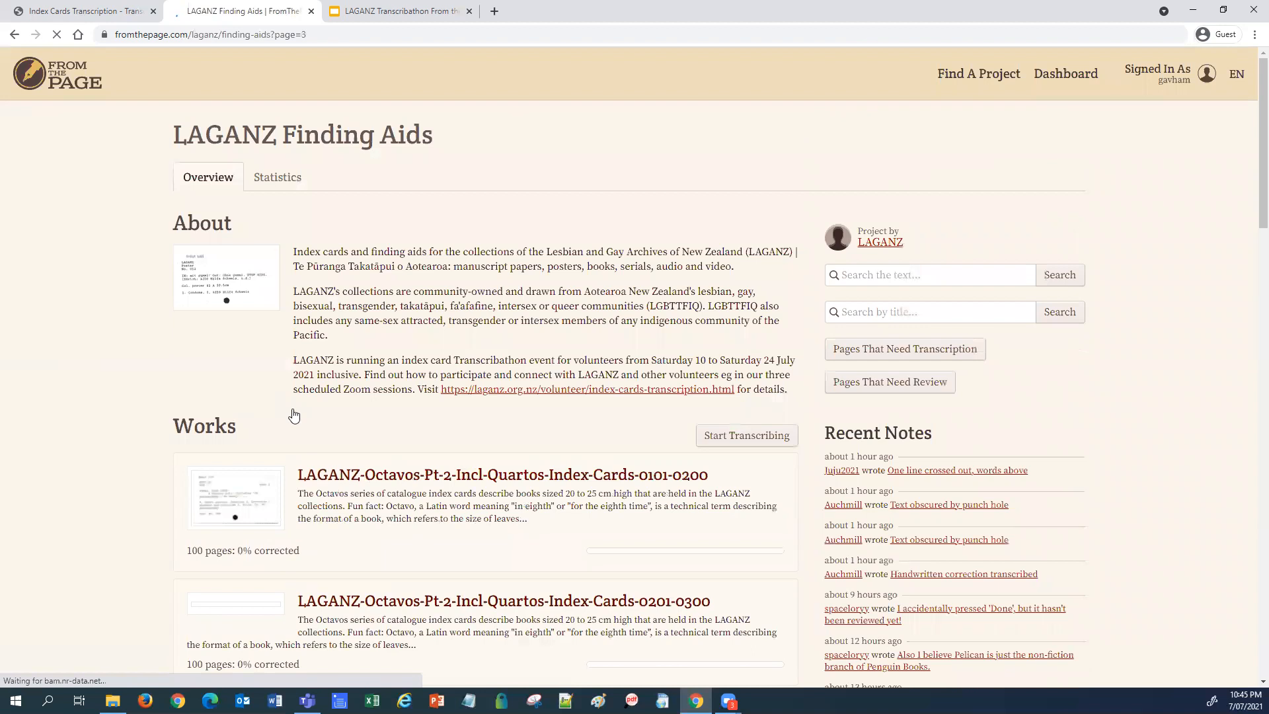
pyautogui.scroll(-1, 473, 404)
pyautogui.scroll(-2, 472, 405)
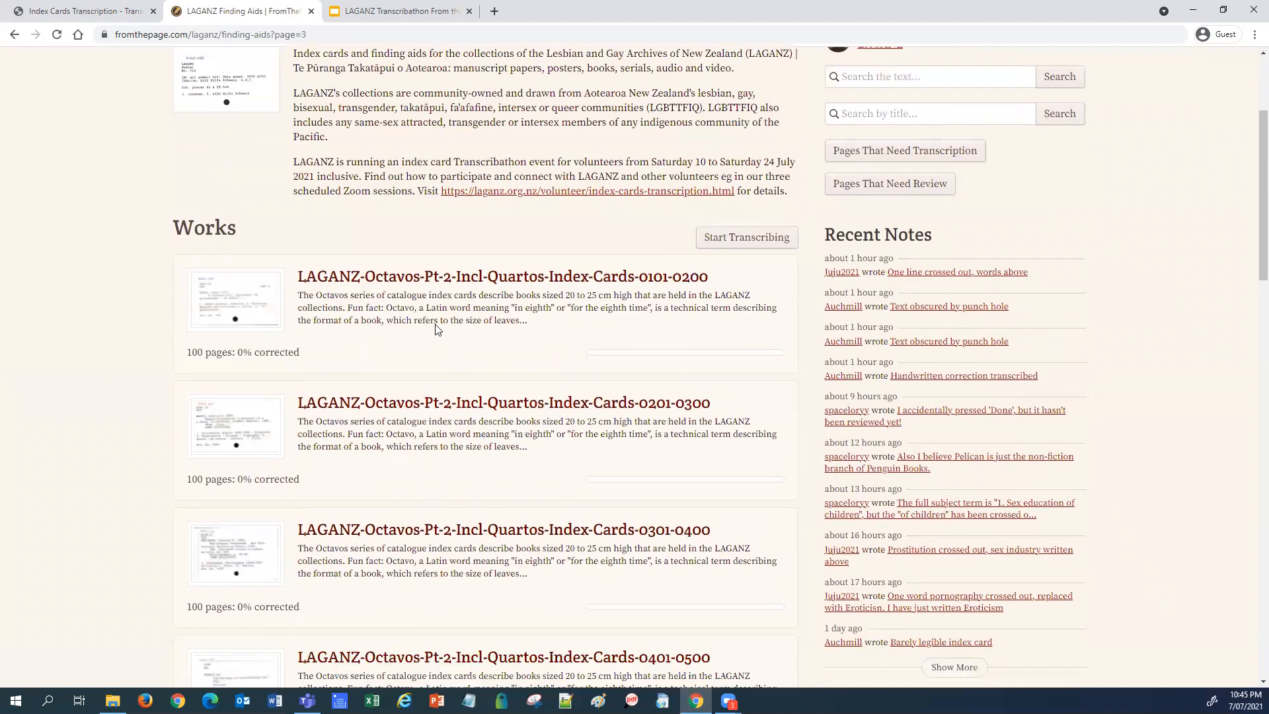
# Step: Open the LAGANZ-Octavos-Pt-2-Incl-Quartos-Index-Cards-0101-0200 work and look through its pages
pyautogui.click(446, 277)
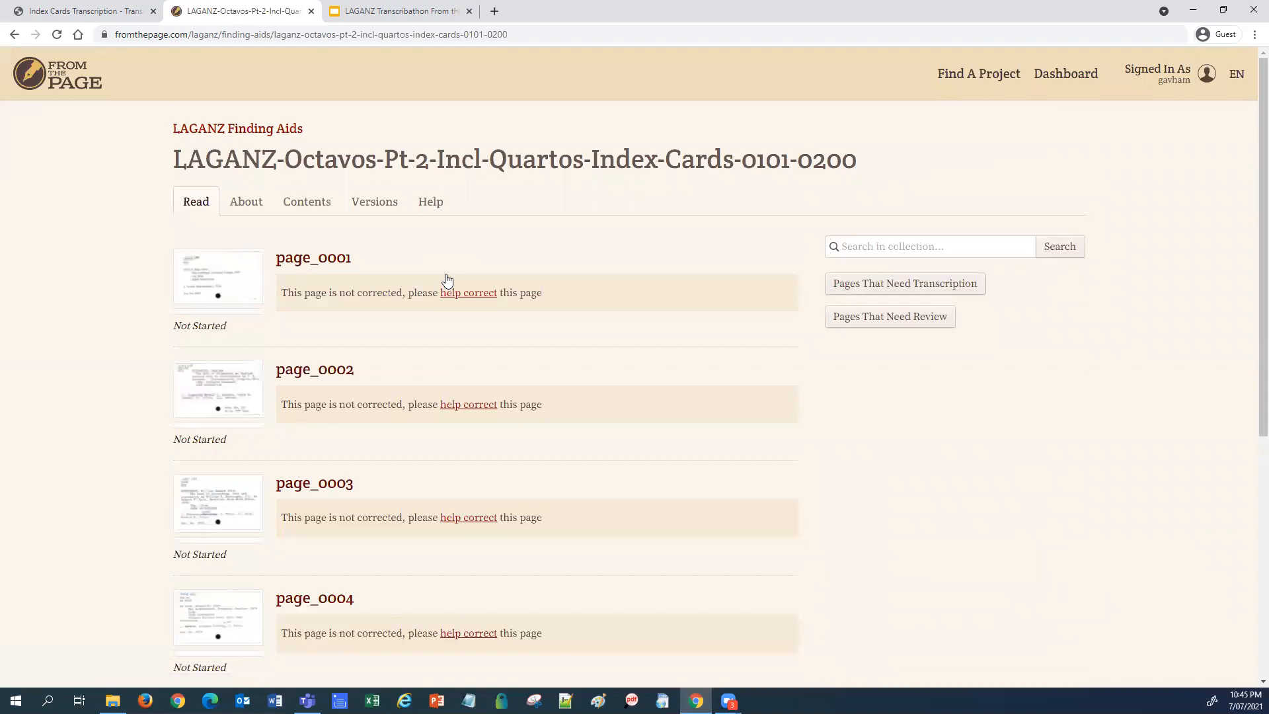
pyautogui.scroll(-2, 660, 264)
pyautogui.scroll(-1, 784, 347)
pyautogui.scroll(3, 782, 351)
pyautogui.scroll(-1, 648, 318)
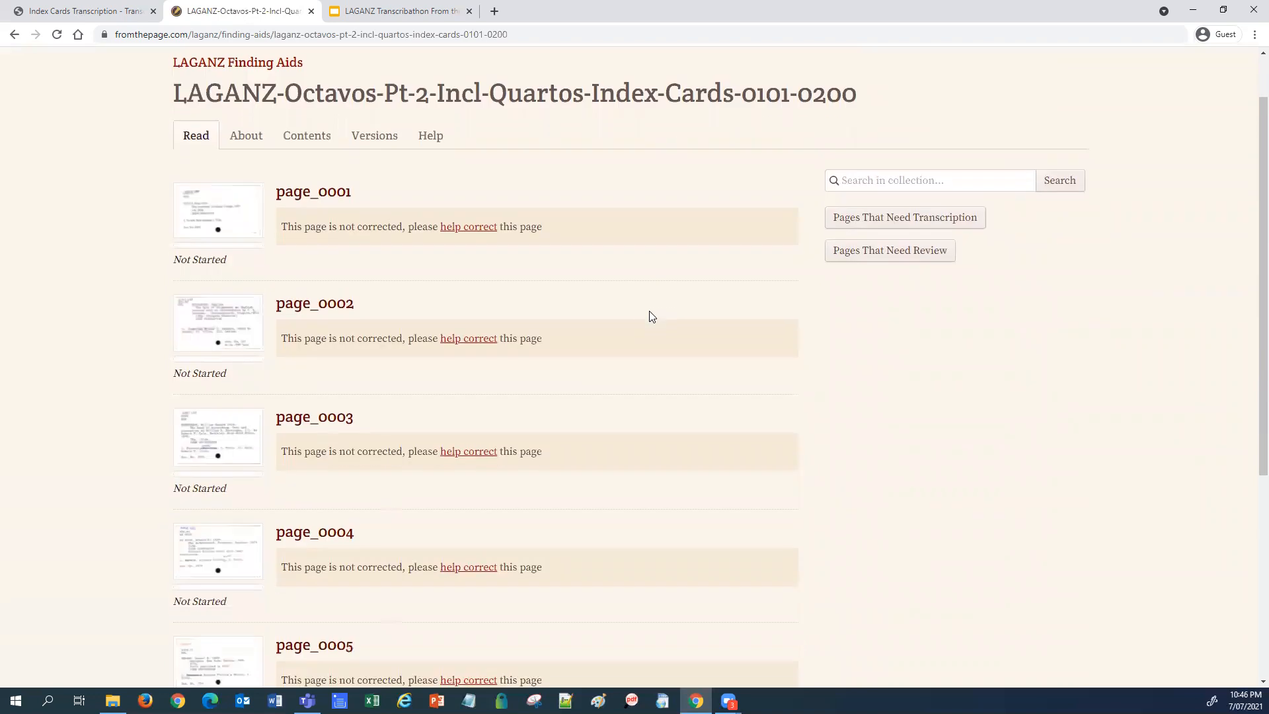
pyautogui.scroll(1, 641, 309)
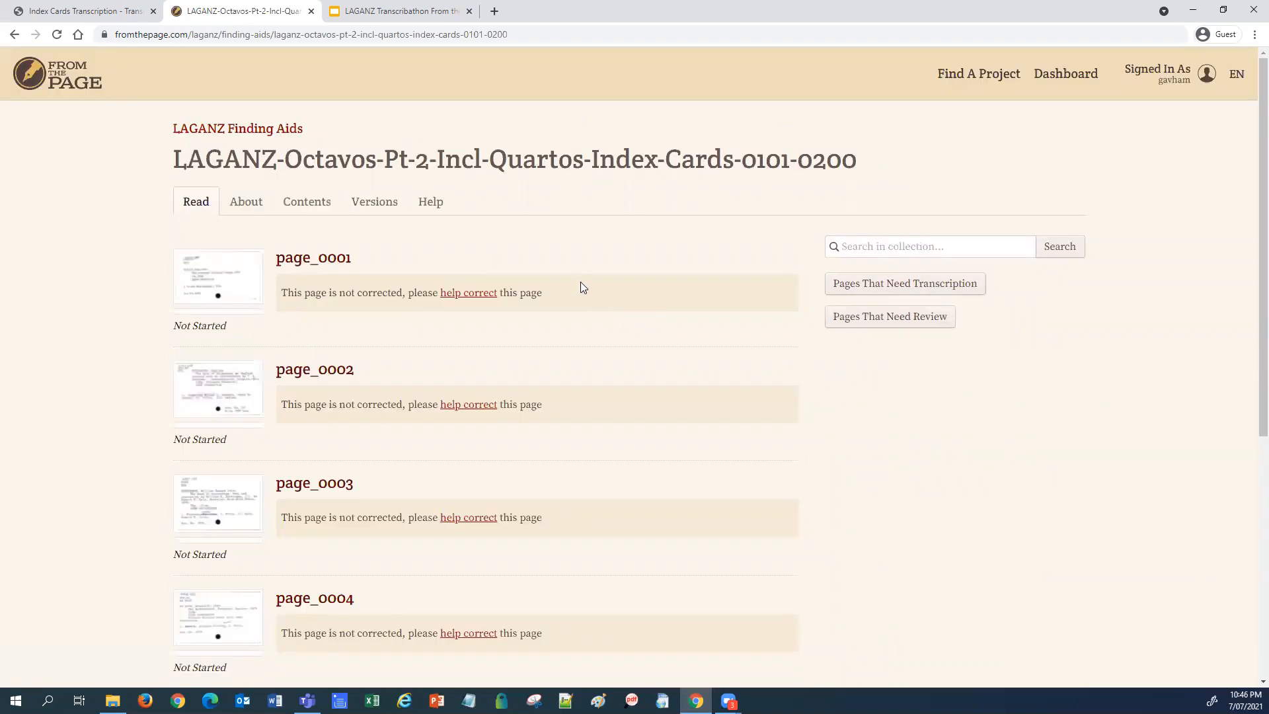
pyautogui.scroll(-1, 581, 284)
pyautogui.scroll(1, 383, 290)
# Step: Open page_0001 for correction and view its index card image beside the transcription
pyautogui.click(471, 294)
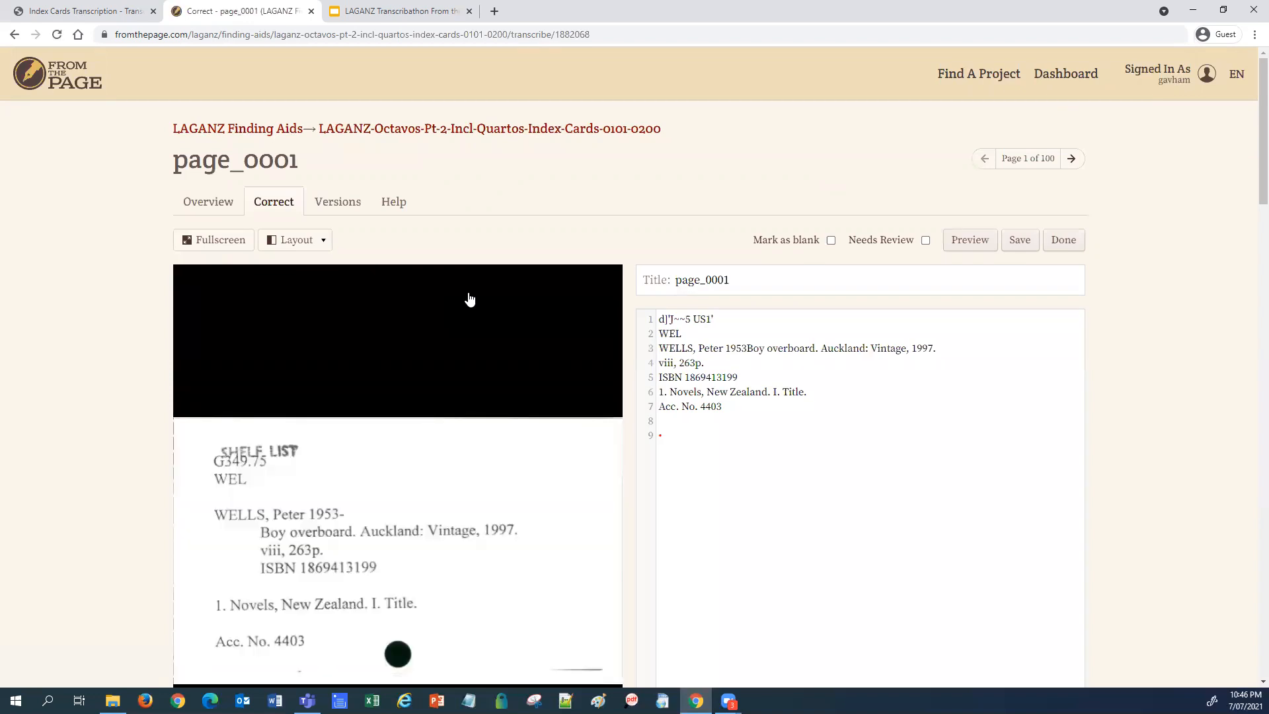
pyautogui.scroll(-2, 1251, 210)
pyautogui.moveTo(1249, 205); pyautogui.dragTo(1248, 199)
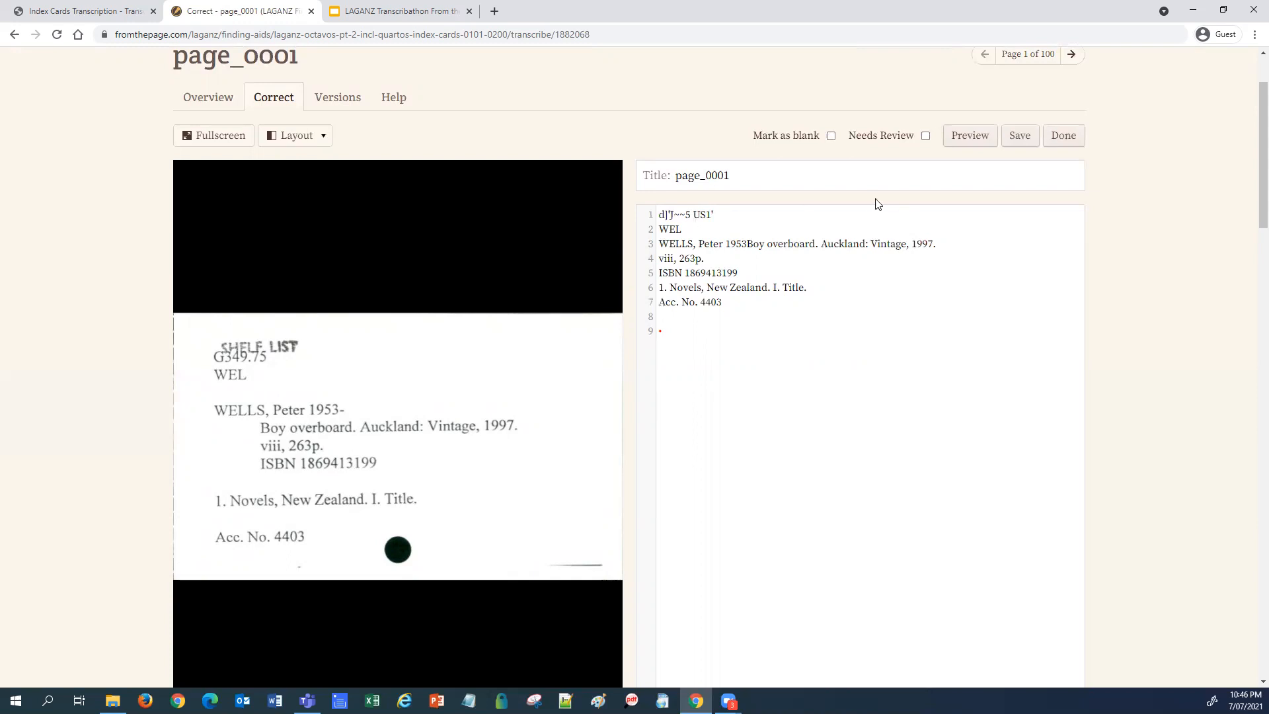
pyautogui.scroll(2, 806, 212)
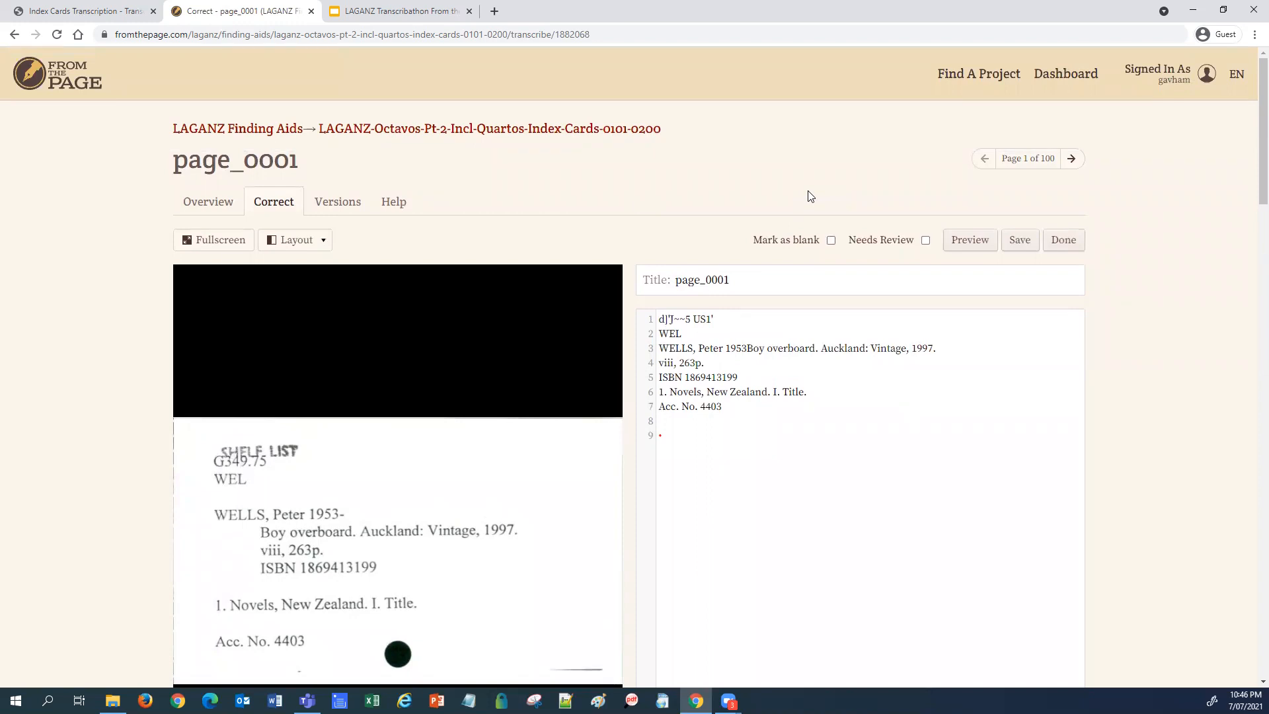
# Step: Delete page_0001's garbled first line and empty line, then save the six-line transcription
pyautogui.moveTo(728, 317); pyautogui.dragTo(628, 320)
pyautogui.press('BackSpace')
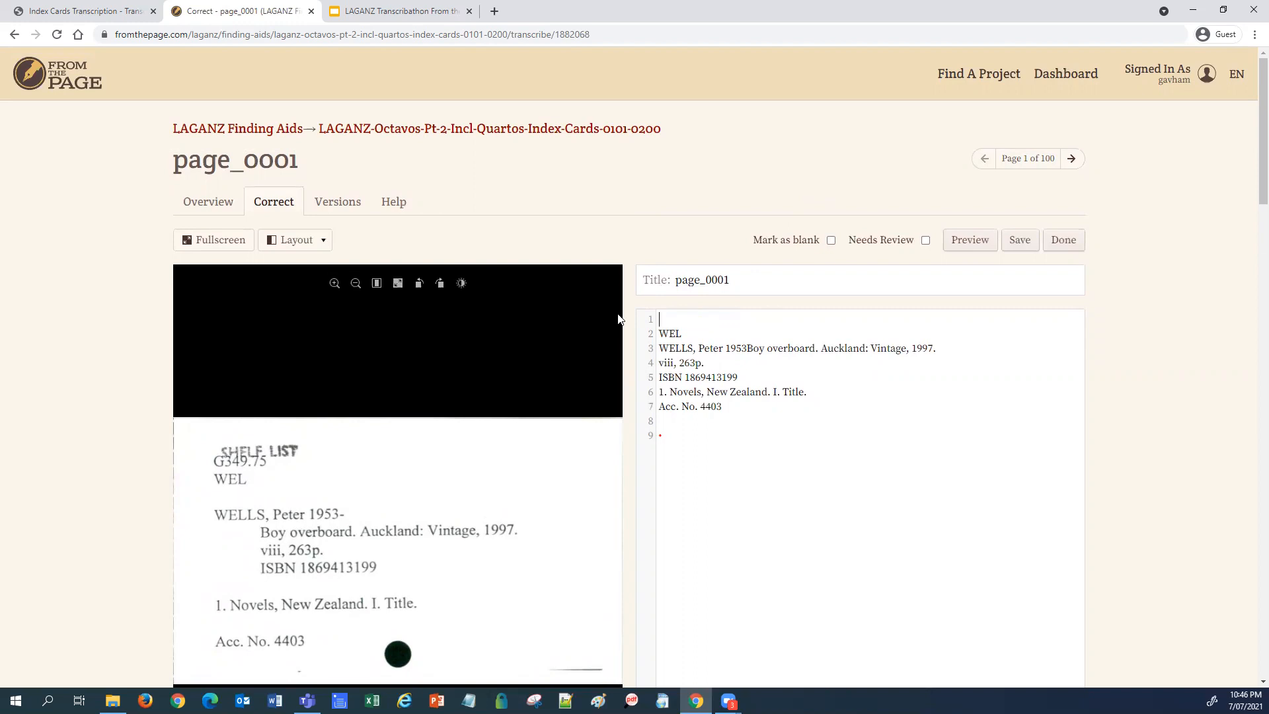
pyautogui.press('Delete')
pyautogui.press('Down')
pyautogui.press('Down')
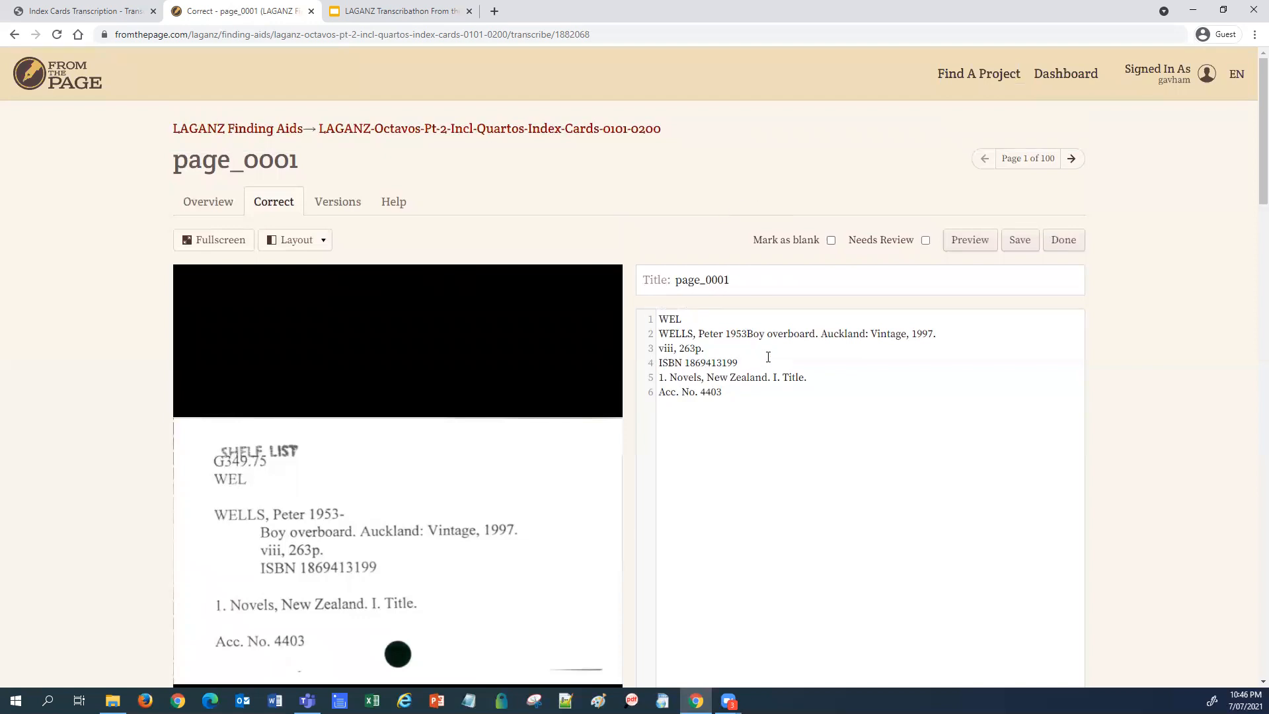
pyautogui.click(1021, 241)
pyautogui.scroll(-2, 1057, 235)
pyautogui.scroll(2, 1081, 241)
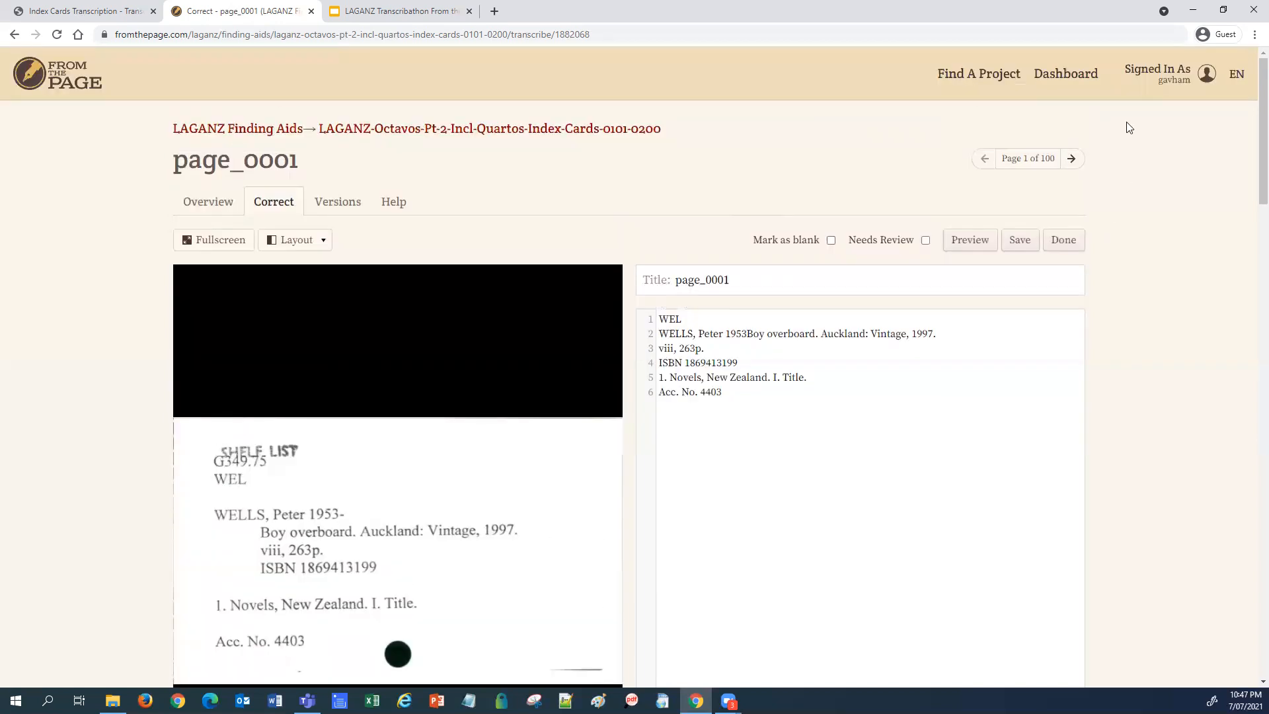
# Step: Go to the Dashboard to see the page_0001 correction in recent activity
pyautogui.click(1069, 75)
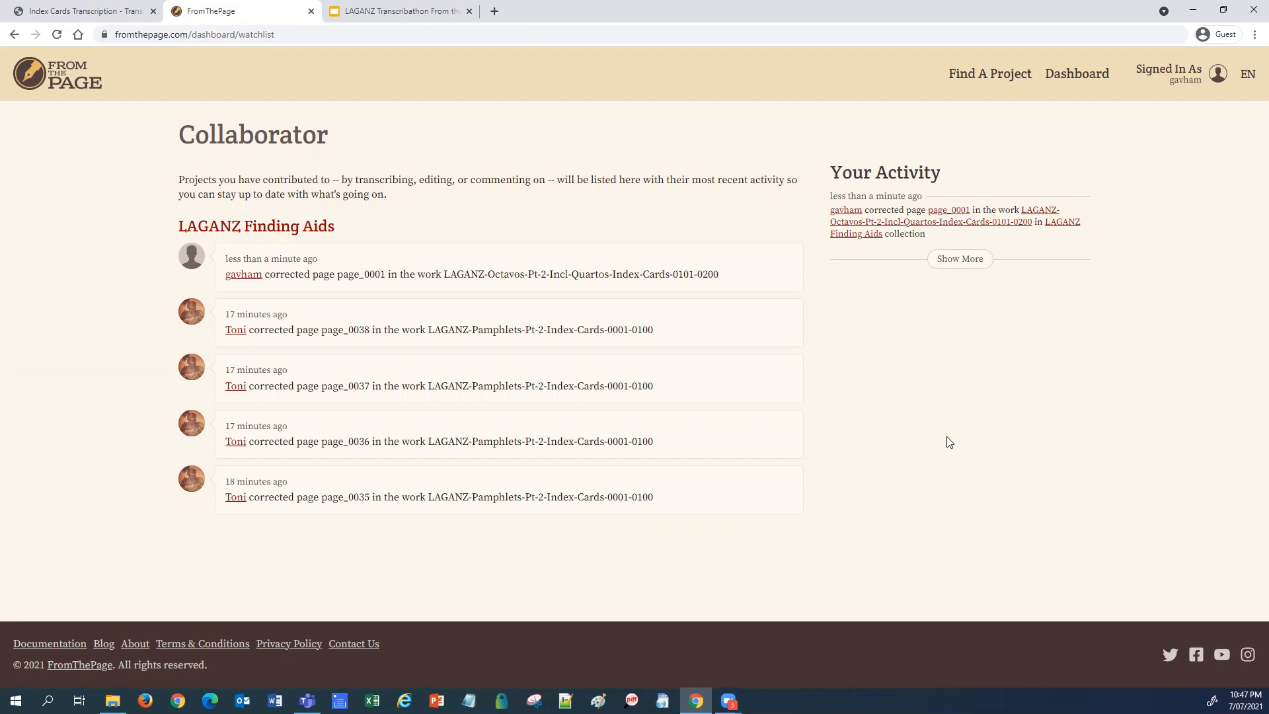
# Step: Start the LAGANZ Transcribathon slideshow in Google Slides from the FromThePage account-creation slide
pyautogui.click(416, 12)
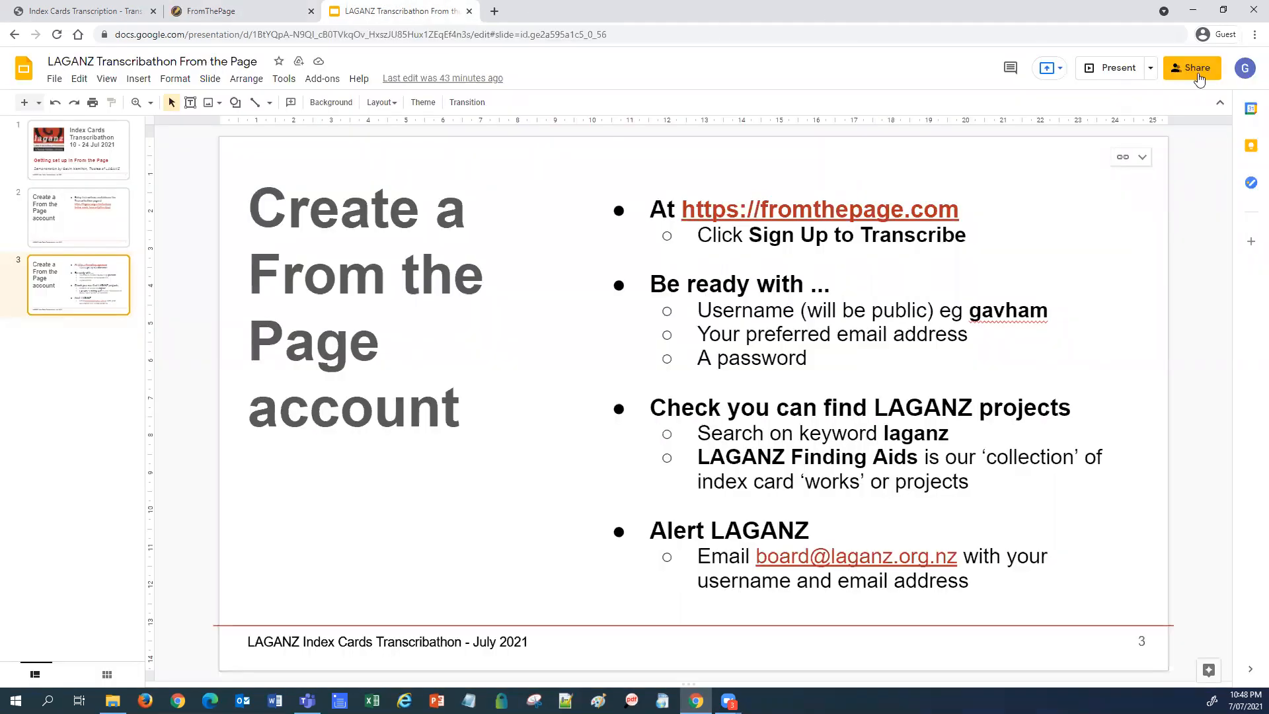
pyautogui.click(1194, 72)
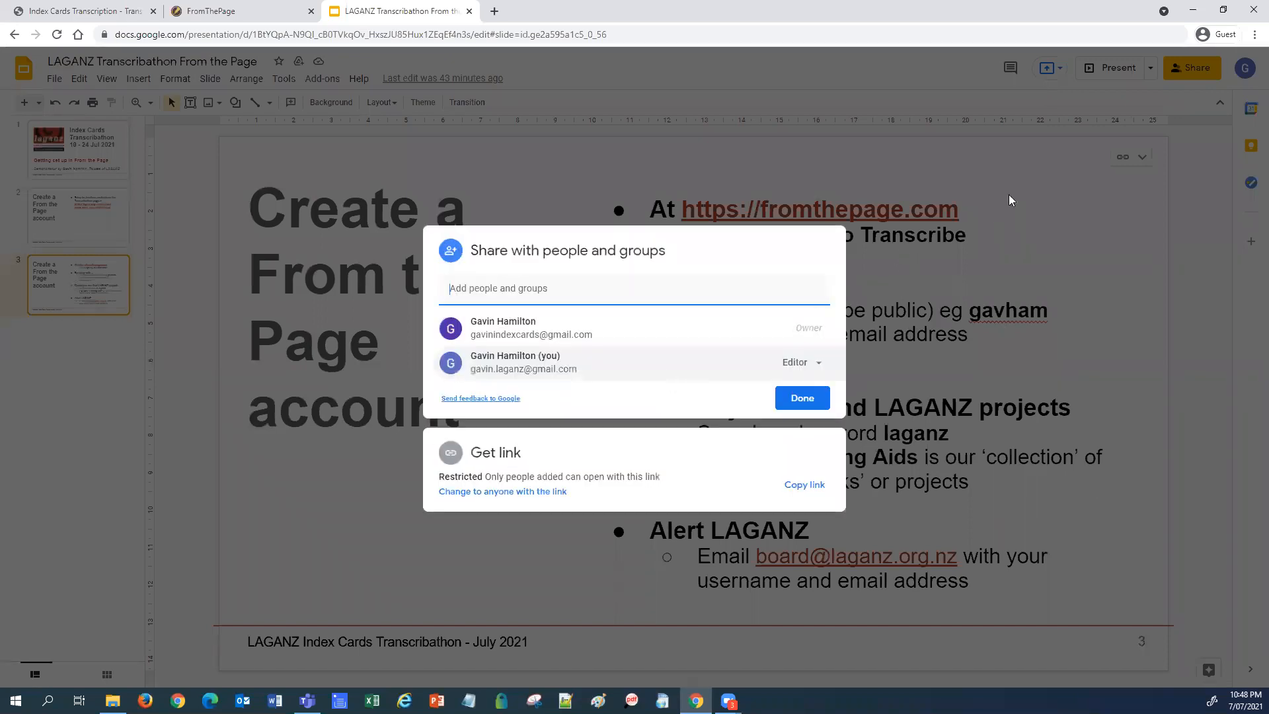
pyautogui.click(1070, 196)
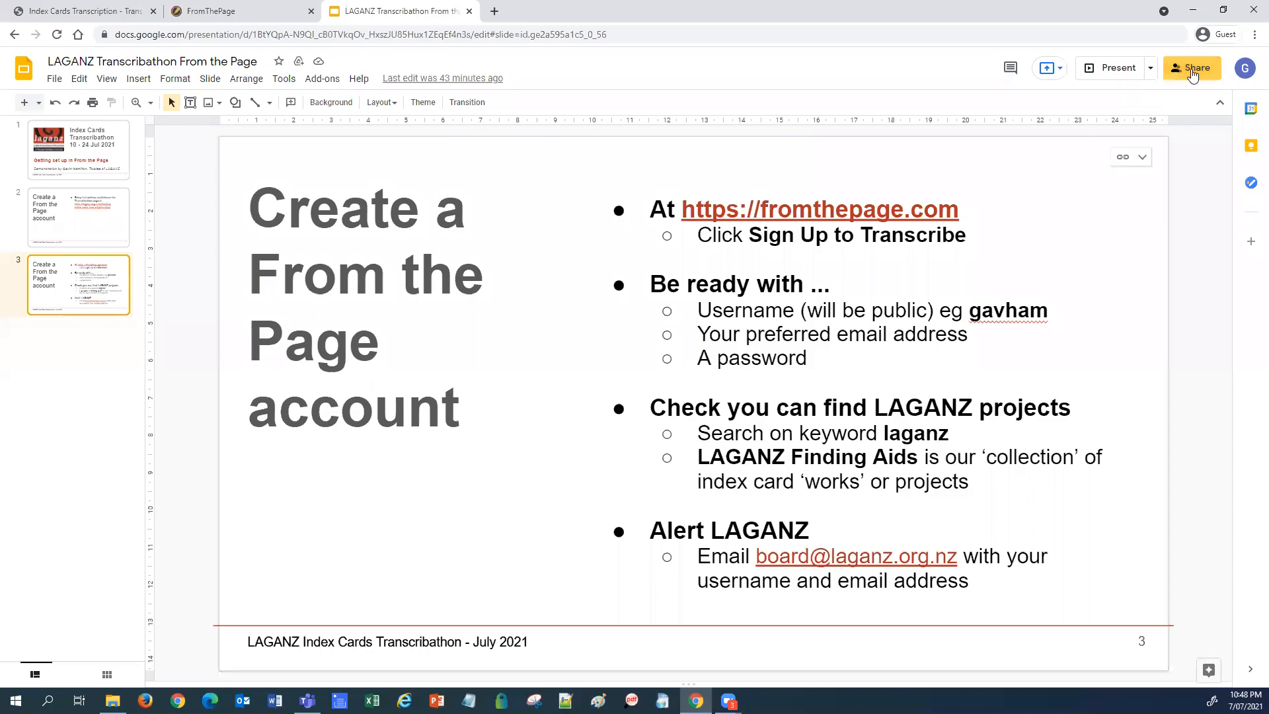
pyautogui.click(1114, 70)
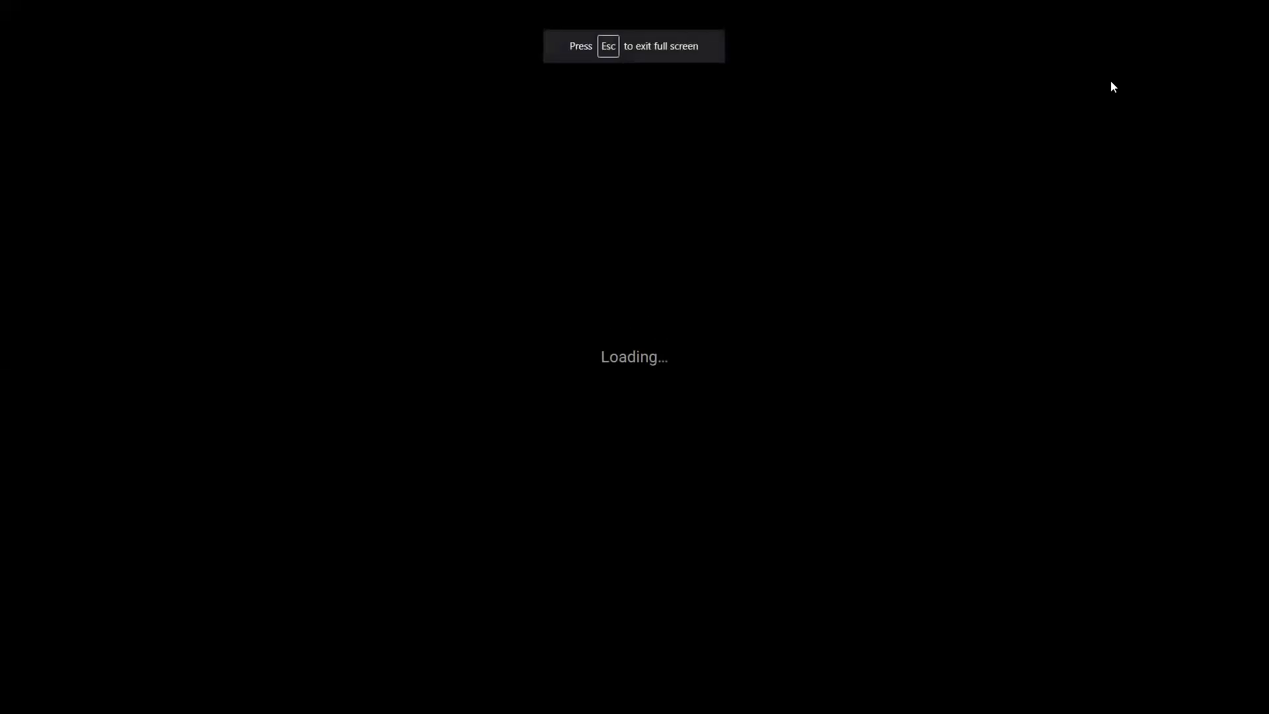